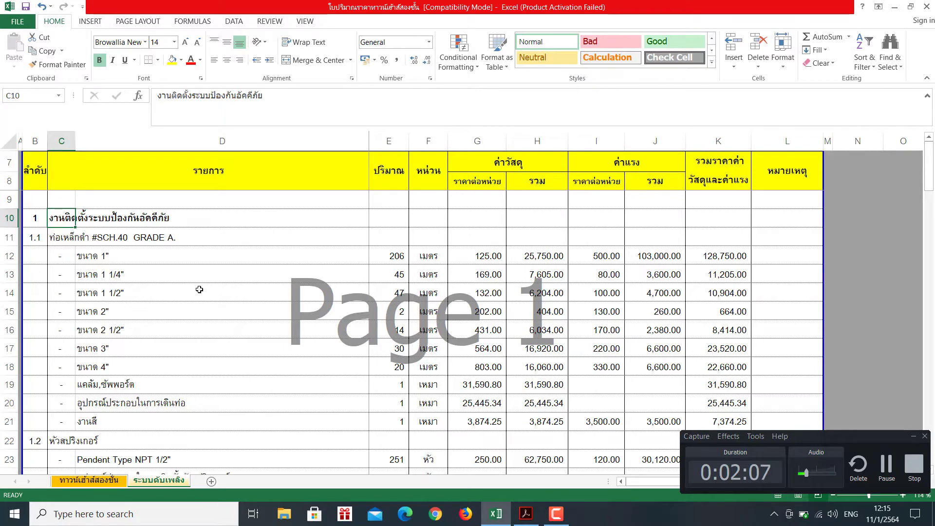
Step: Examine the black steel pipe heading #SCH.40 GRADE A. and the 1", 1 1/4" and 1 1/2" size rows beneath it
left_click(182, 286)
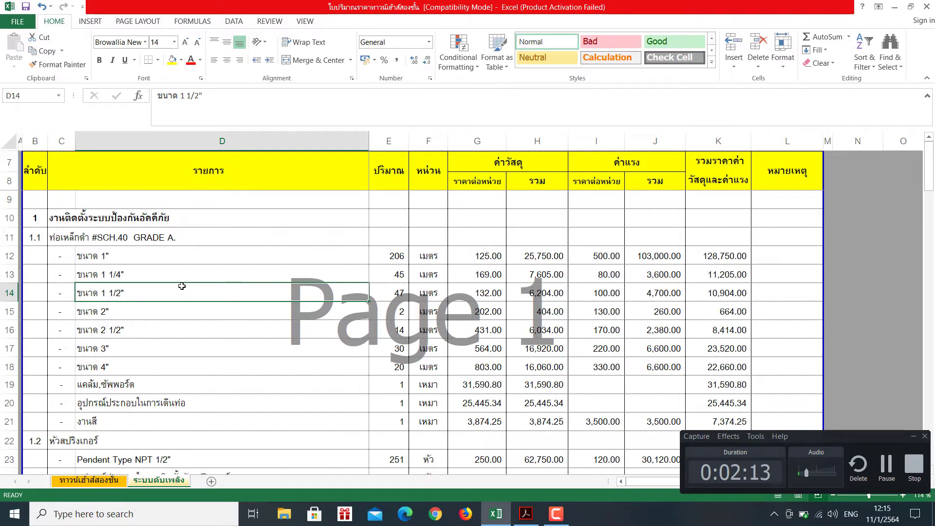
left_click(154, 257)
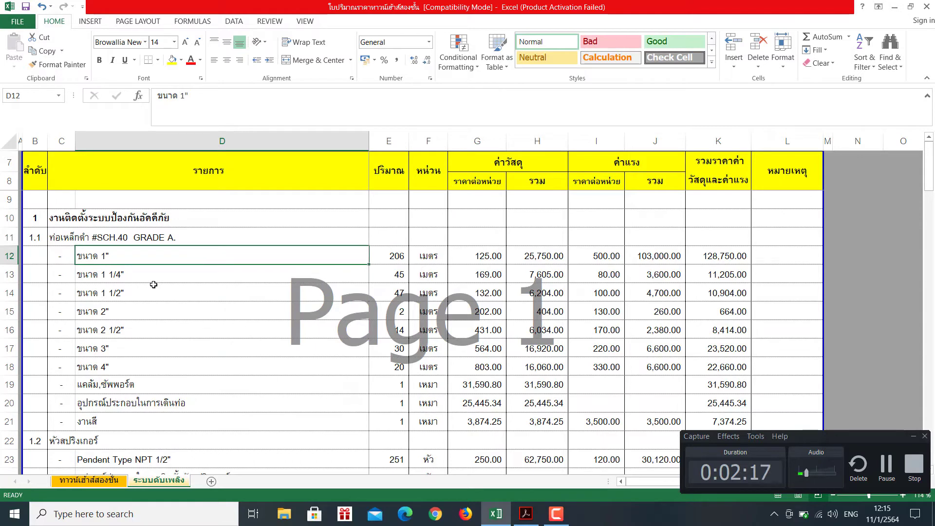
left_click(67, 239)
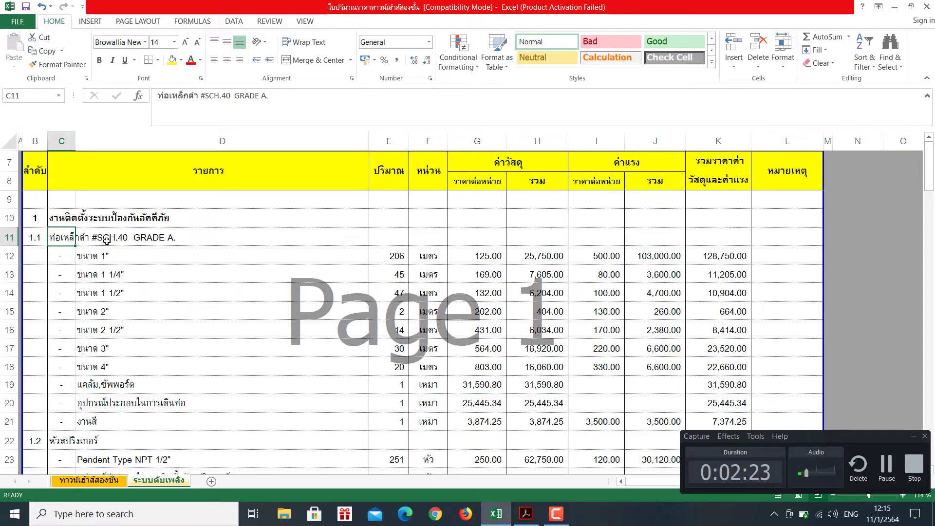
left_click(185, 243)
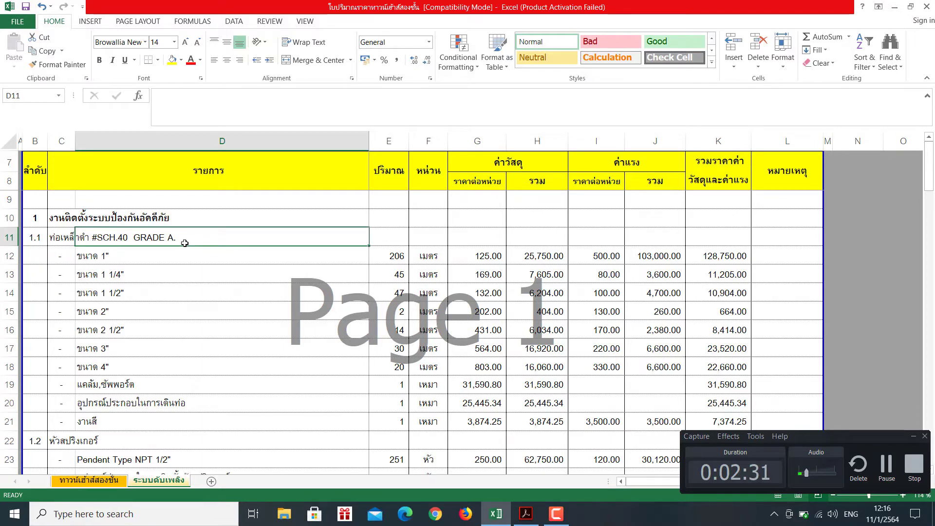
left_click(69, 243)
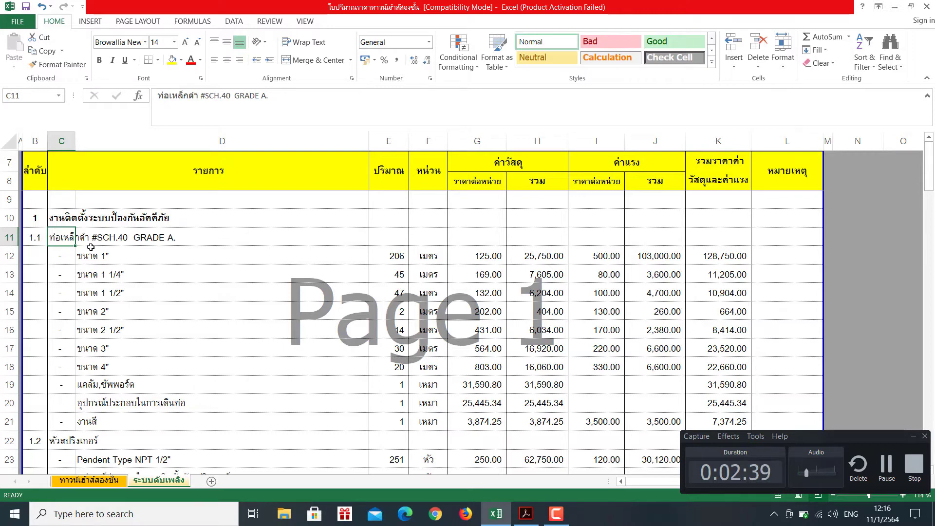
left_click(96, 279)
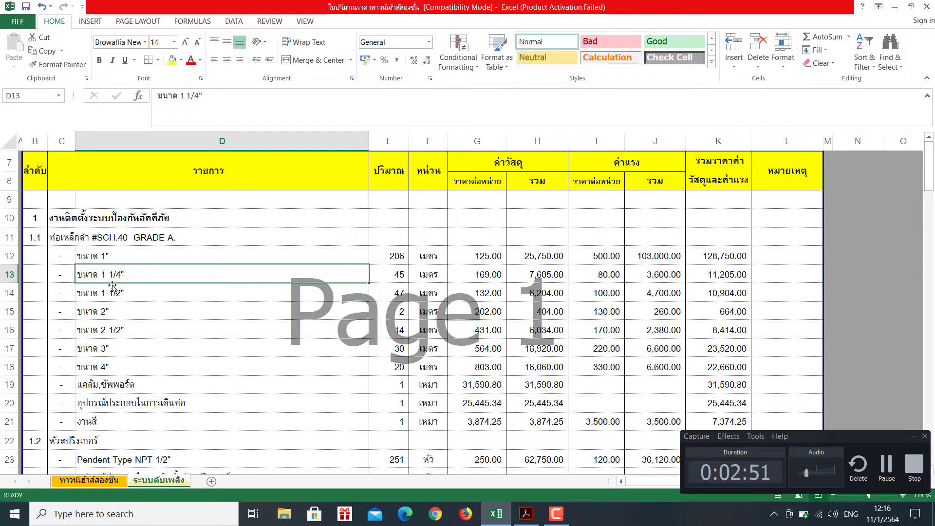
left_click(91, 241)
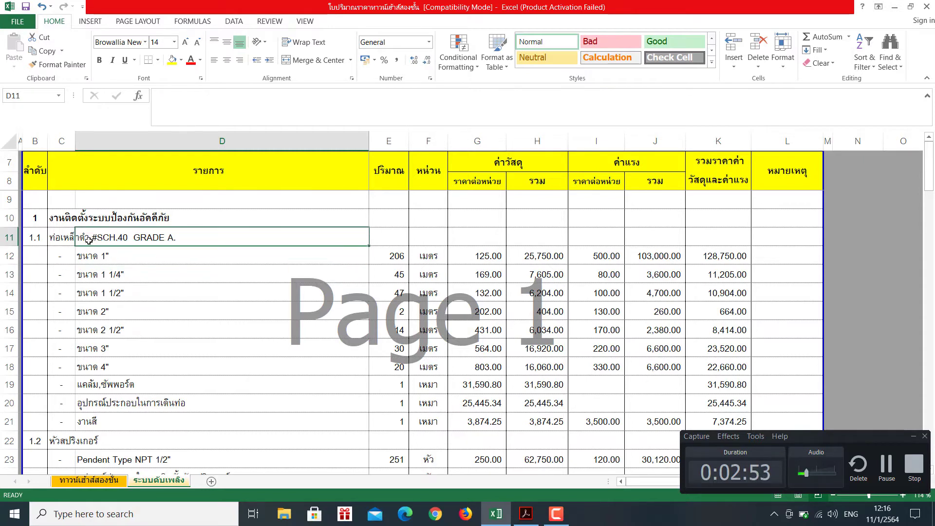
left_click(67, 239)
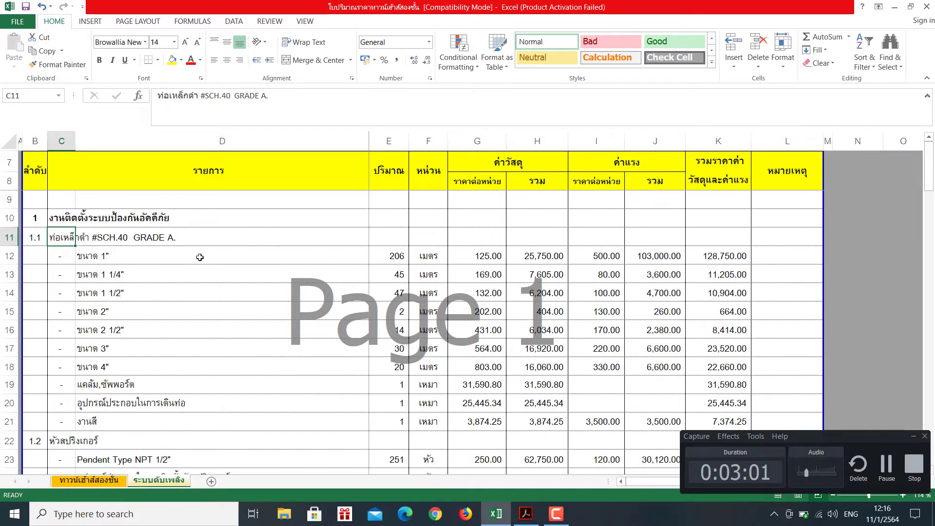
left_click(98, 255)
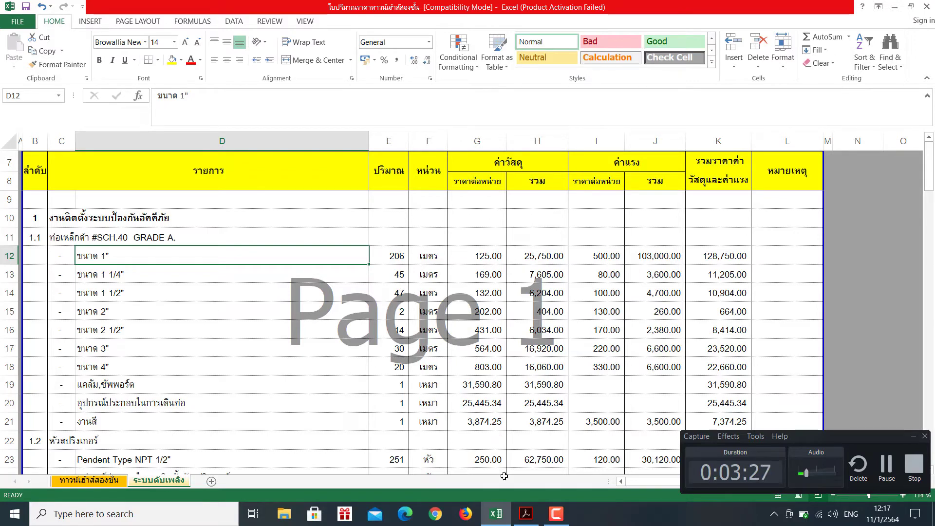
Step: Switch to the pipe price list PDF in Adobe Acrobat Reader and examine the SCH.40 black steel pipe prices and supplier discounts
left_click(524, 515)
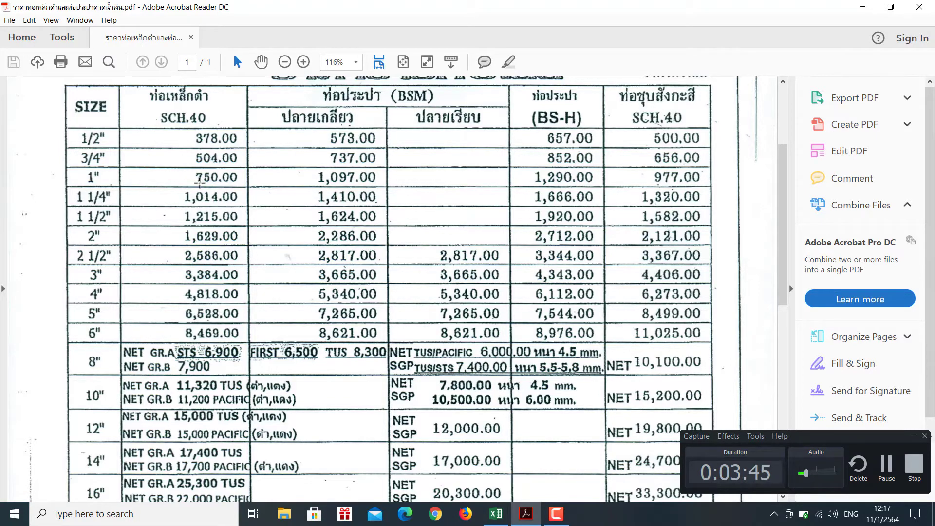
scroll(200, 182, "down", 2)
scroll(200, 183, "down", 12)
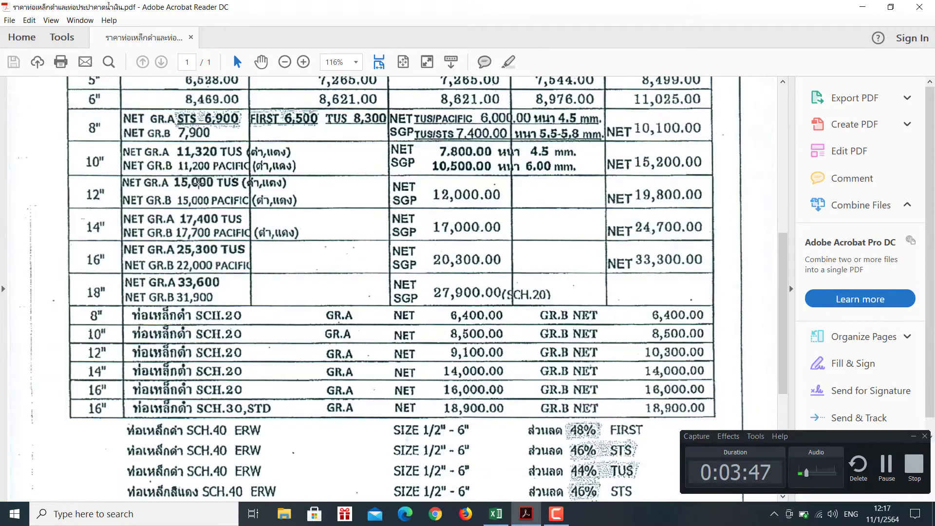
scroll(198, 187, "down", 1)
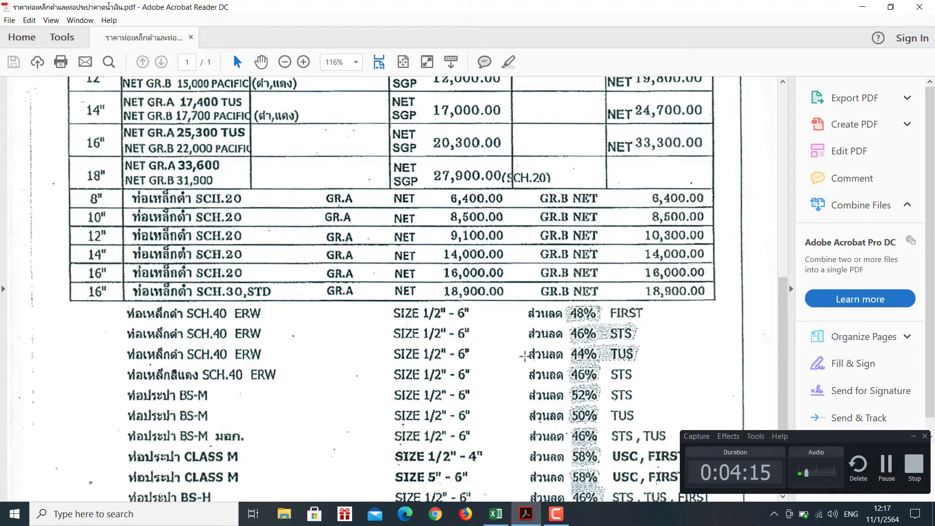
scroll(490, 375, "up", 3)
scroll(489, 375, "up", 7)
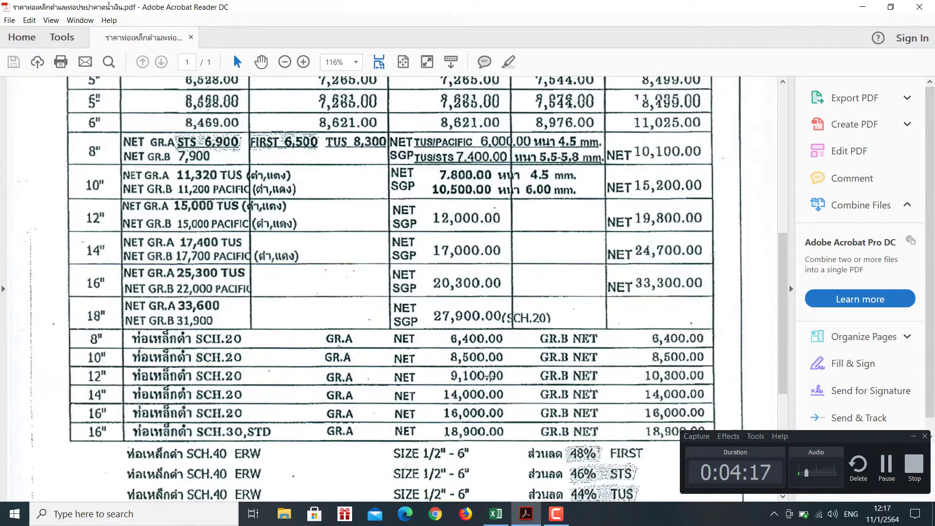
scroll(489, 375, "up", 2)
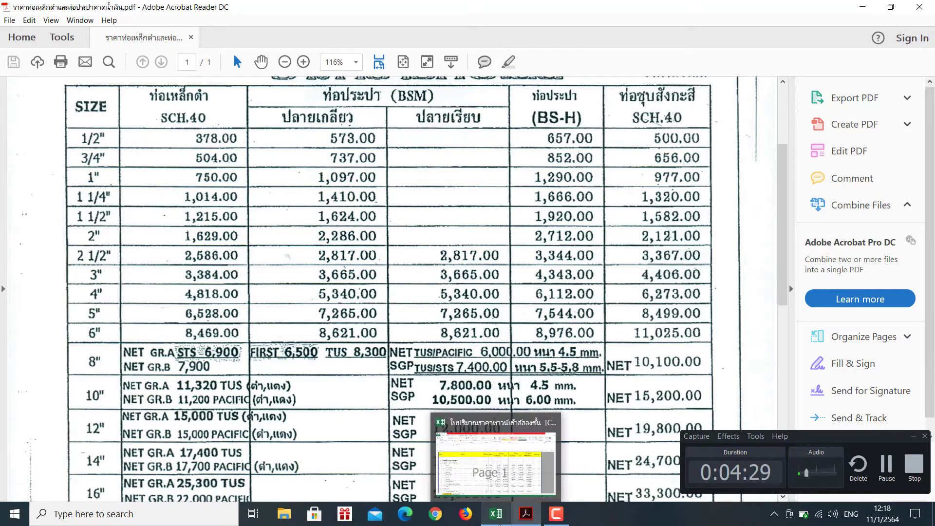
Step: Return to the Excel estimate and check the quantities of the 1" and 1 1/4" pipes
left_click(496, 514)
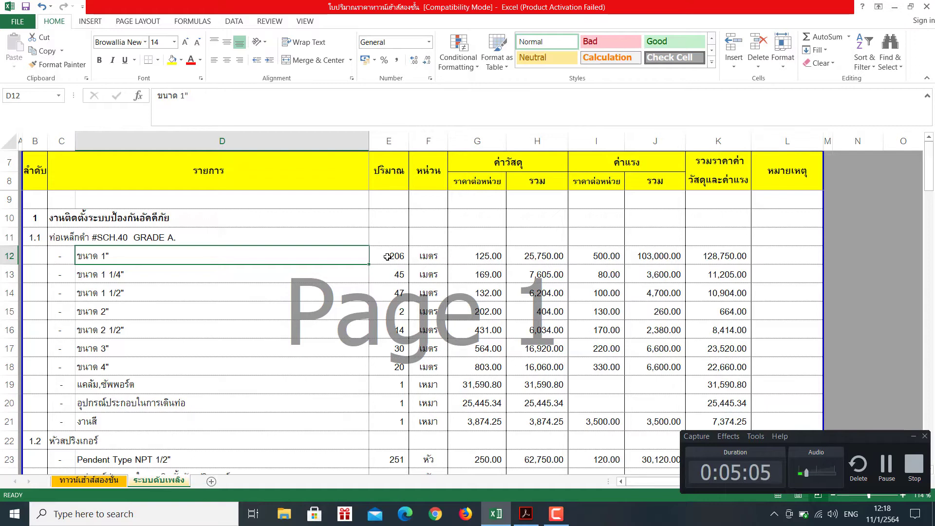
left_click(387, 256)
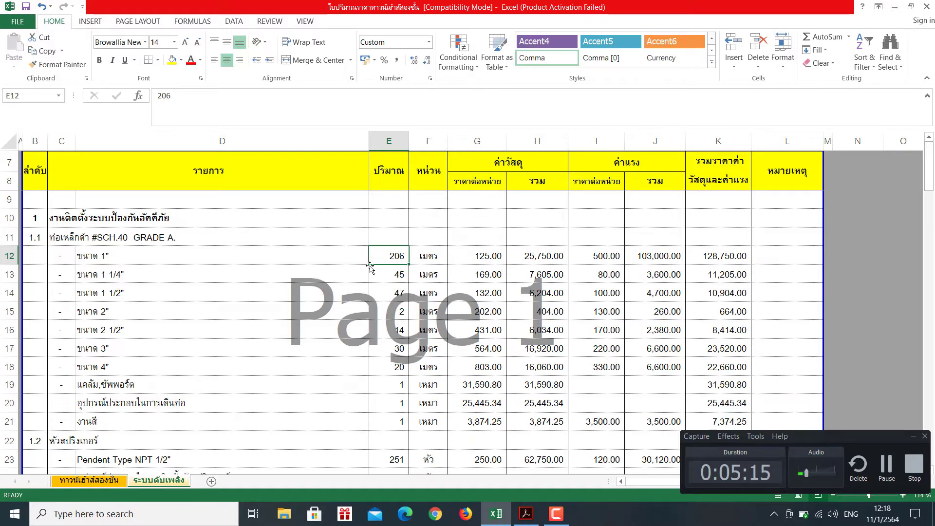
left_click(378, 275)
left_click(384, 257)
left_click(108, 262)
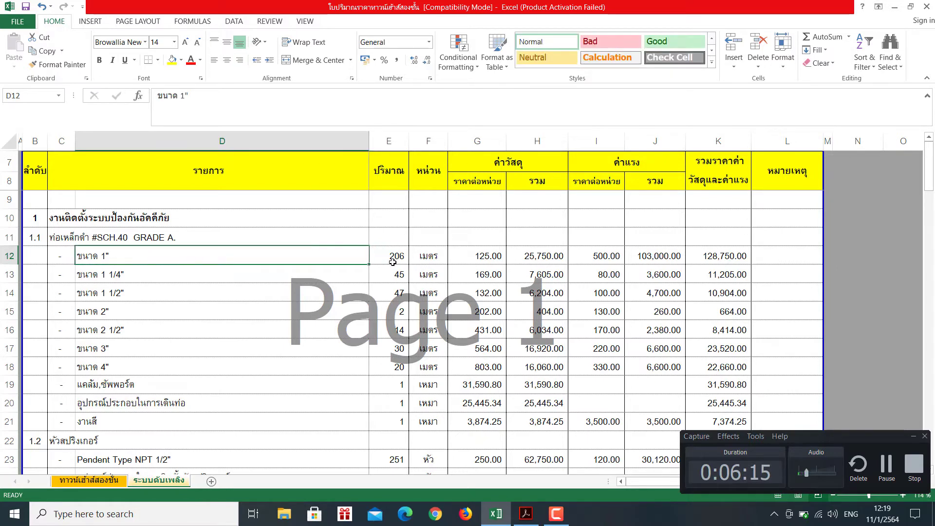
Step: Review the unit prices of the 1" to 1 1/2" pipes and inspect the 1" pipe's material total formula in H12
left_click(471, 262)
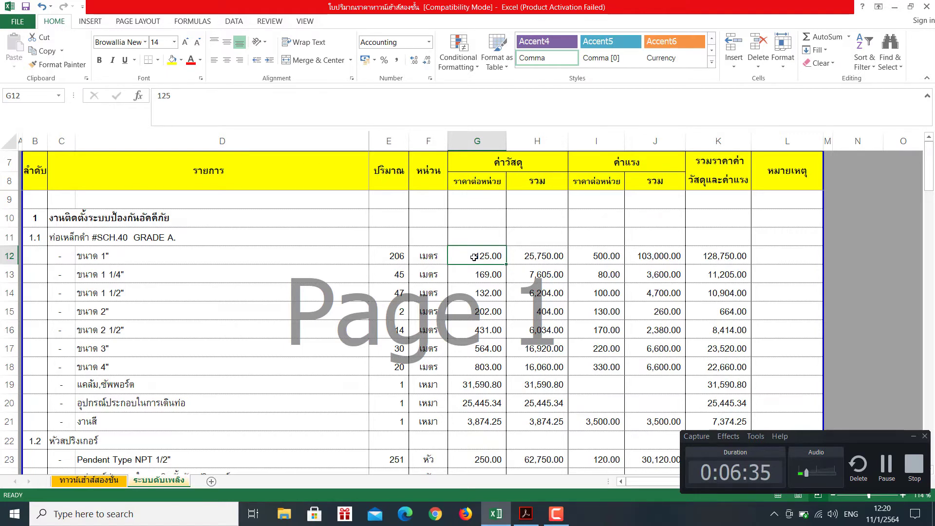
left_click(597, 262)
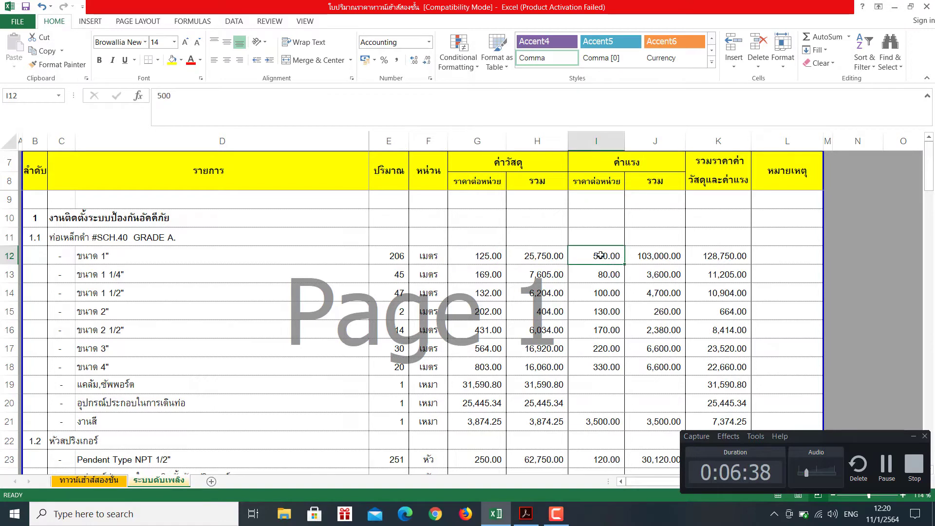
left_click(138, 279)
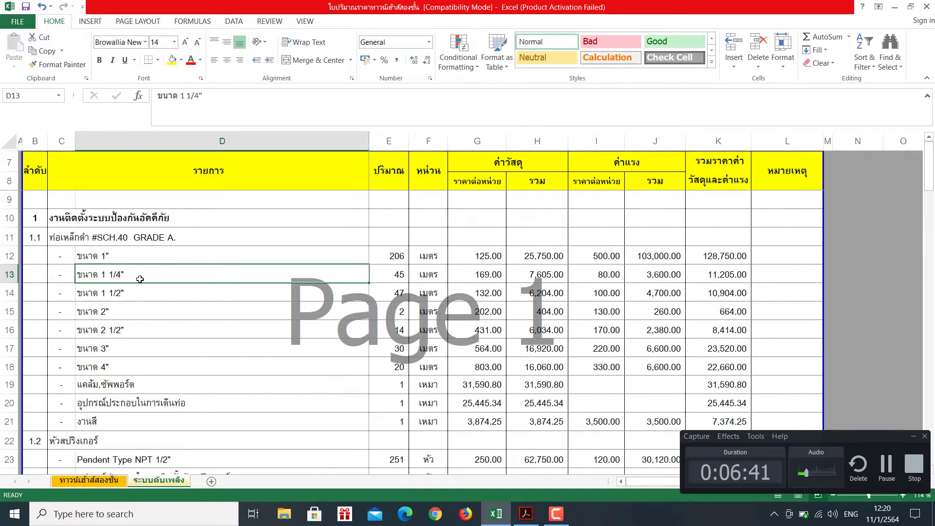
left_click(476, 278)
left_click(481, 298)
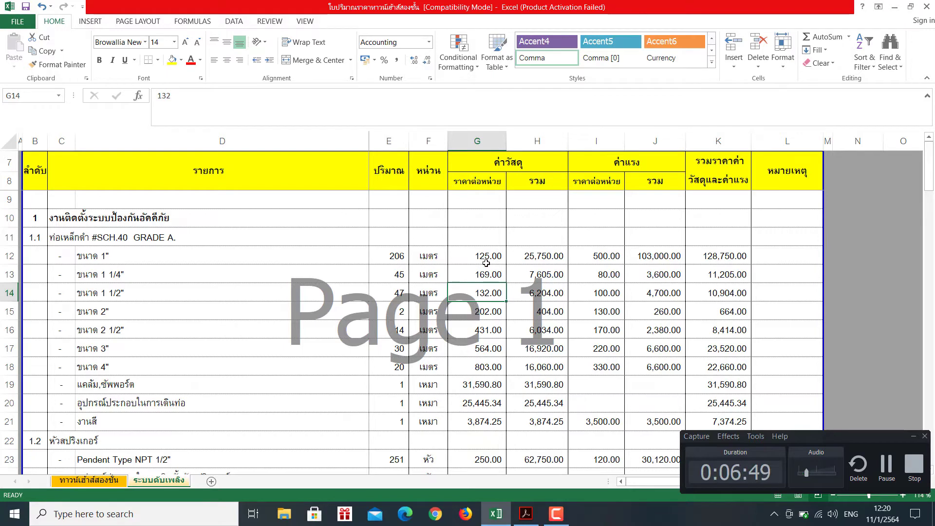
double_click(541, 255)
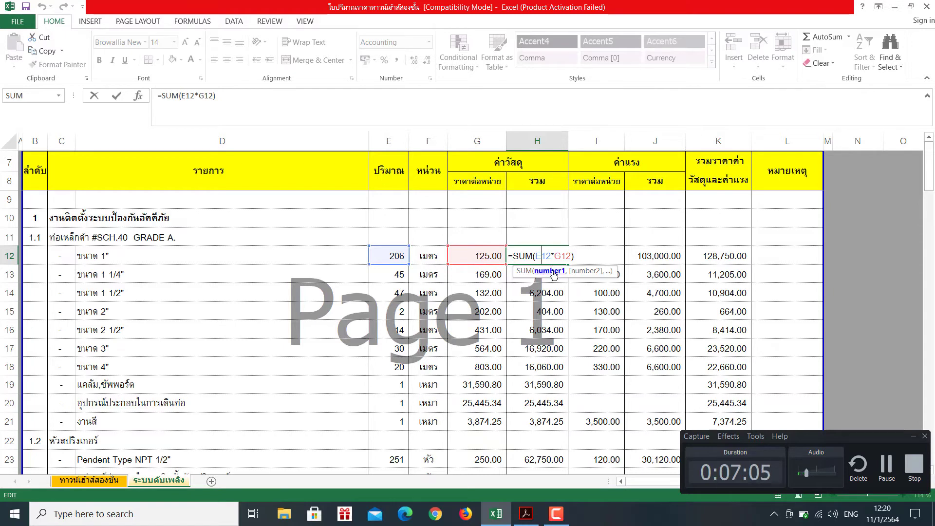
key("Return")
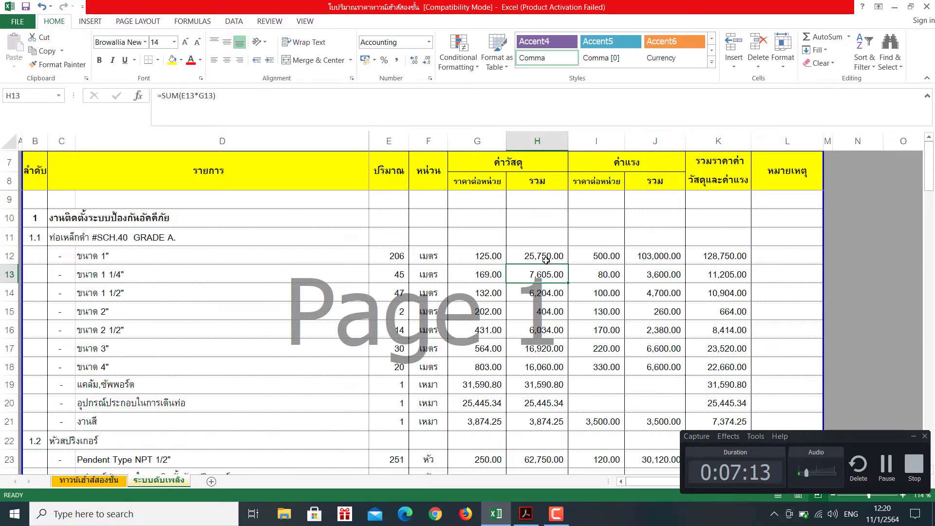
Step: Set the labour unit price of the 1" pipe in I12 to 70
double_click(602, 257)
left_click(604, 292)
left_click(606, 258)
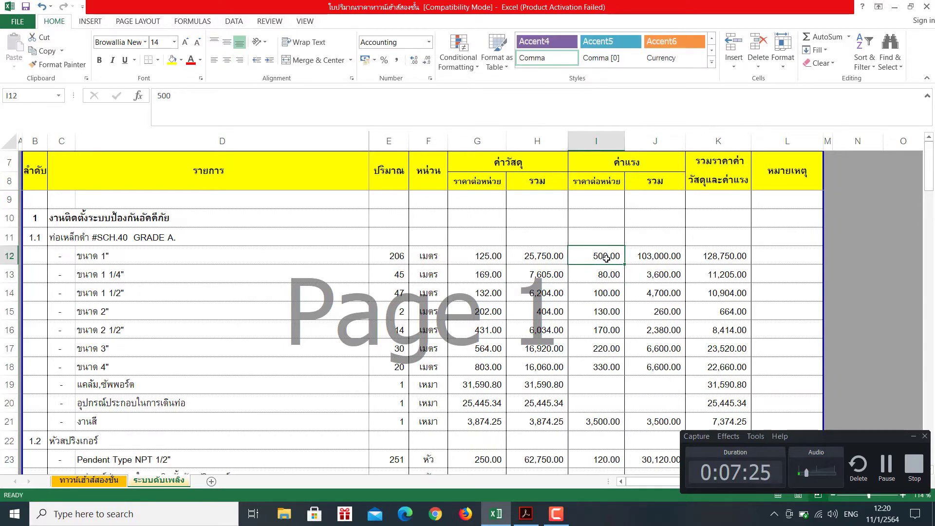
type("70")
key("Return")
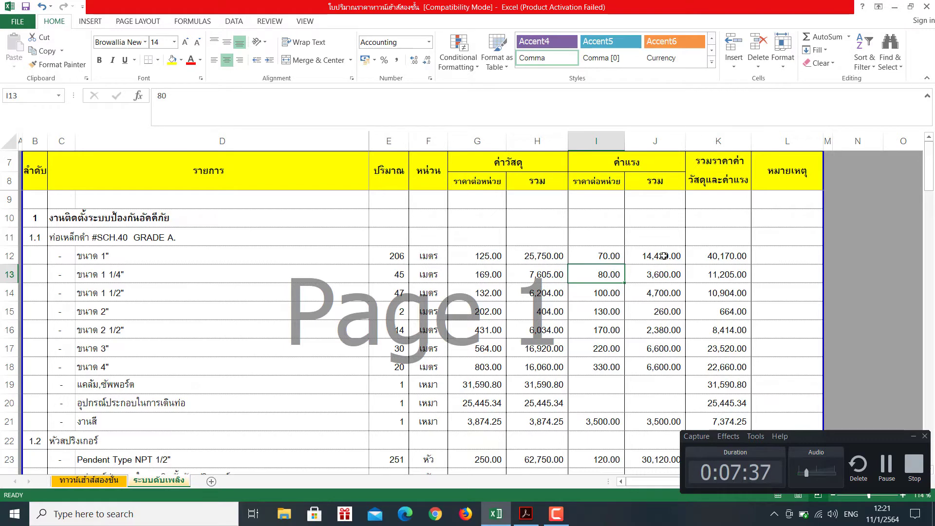
Step: Inspect the 1" pipe's labour total formula in J12 and its combined material and labour total formula in K12
left_click(643, 258)
type("=SUM(E12*I12)")
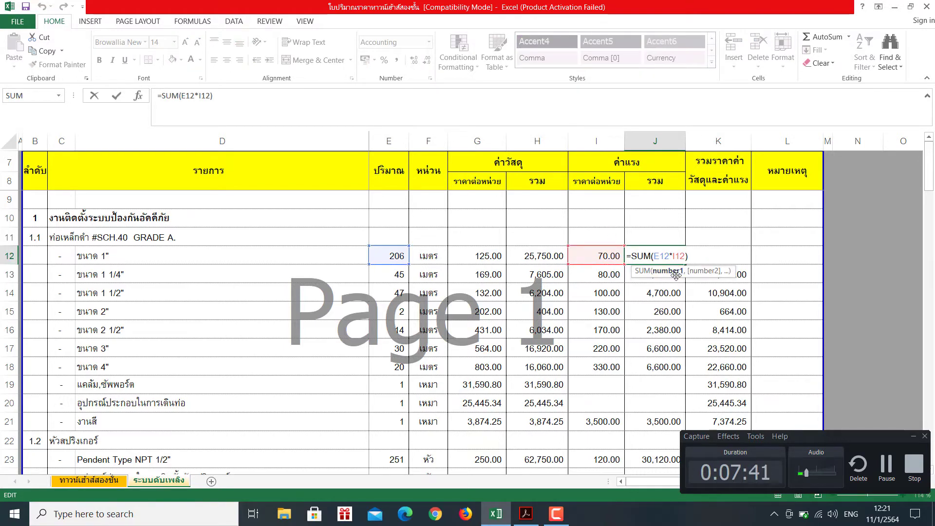
key("Return")
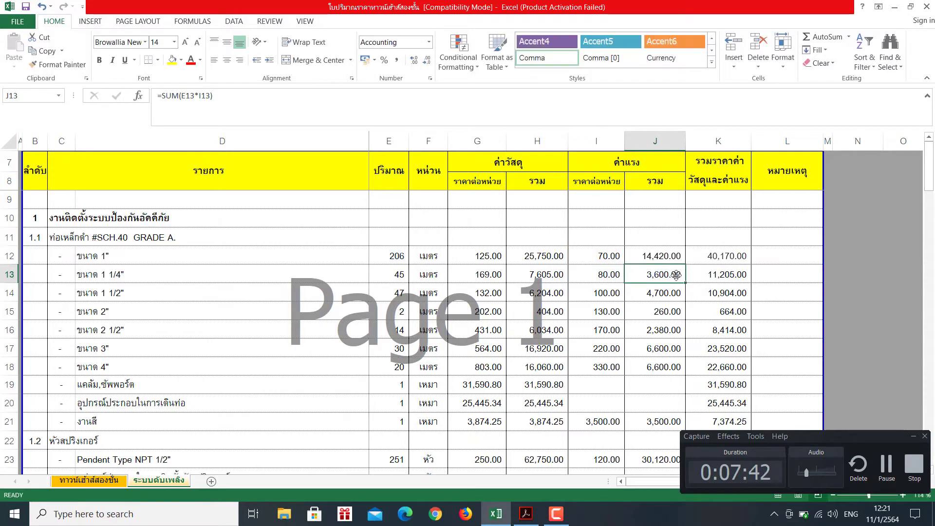
double_click(726, 257)
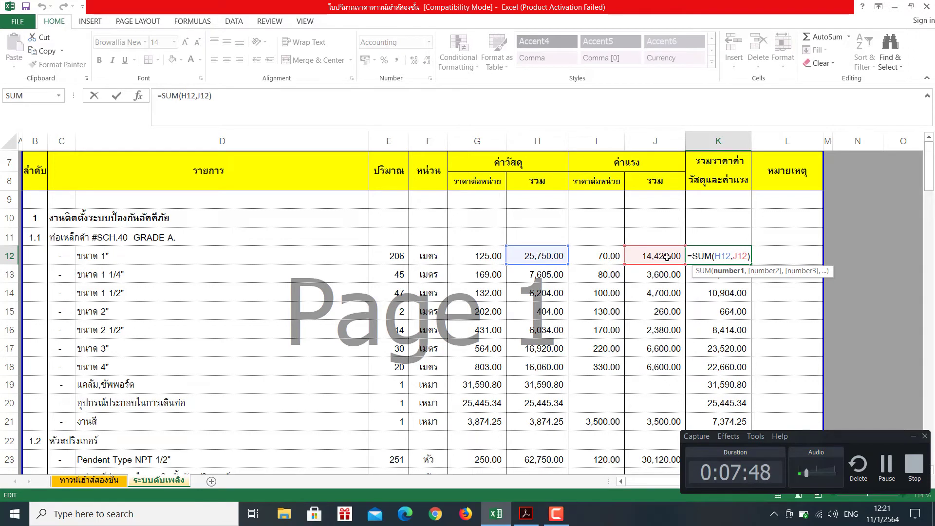
key("Escape")
left_click(731, 269)
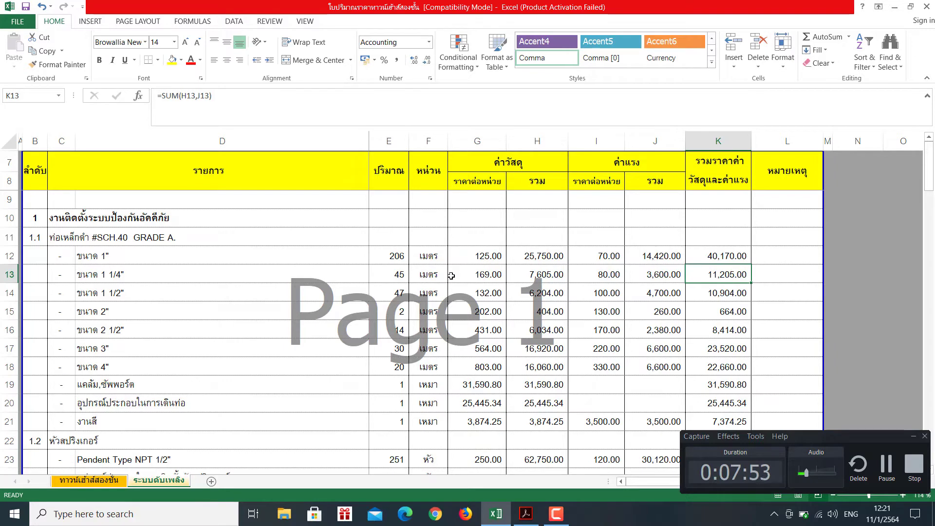
Step: Review the clamp, accessory and painting rows below the pipes and inspect the clamp and support price formula in G19
scroll(459, 344, "down", 1)
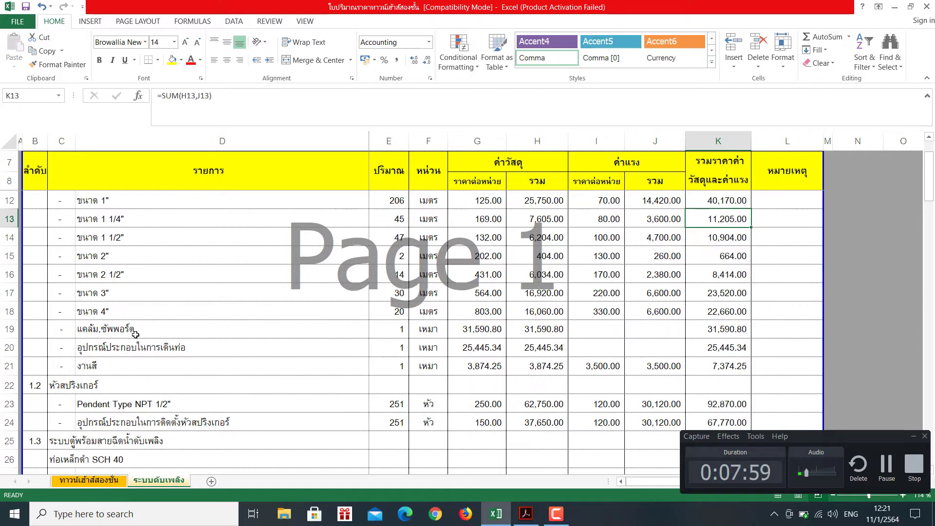
scroll(136, 335, "up", 1)
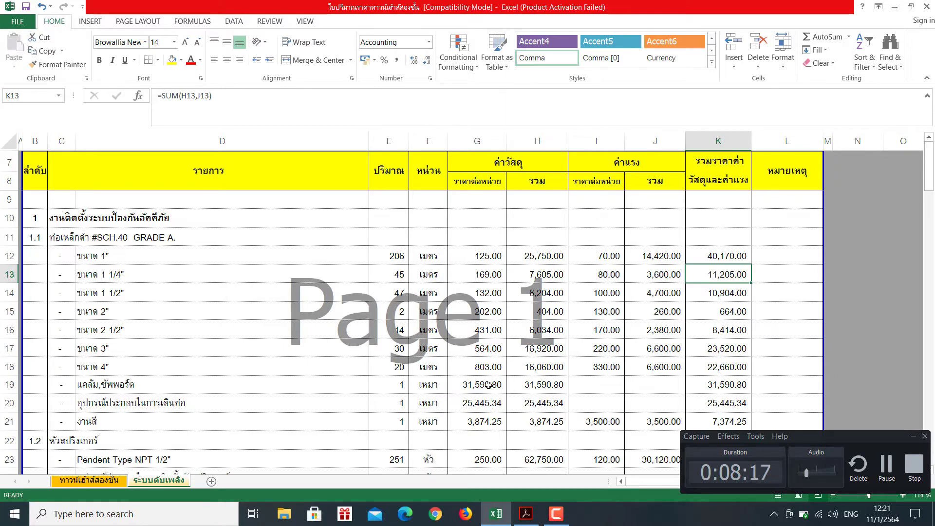
double_click(488, 384)
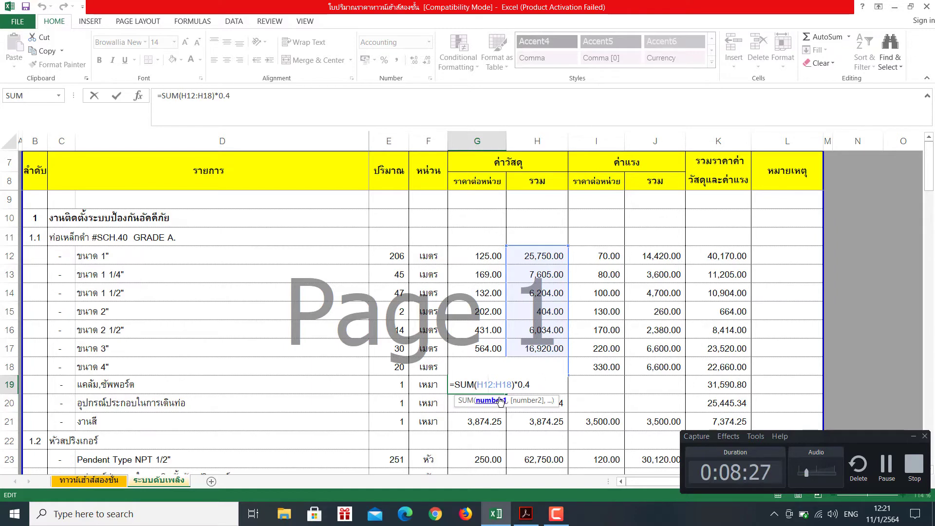
key("Return")
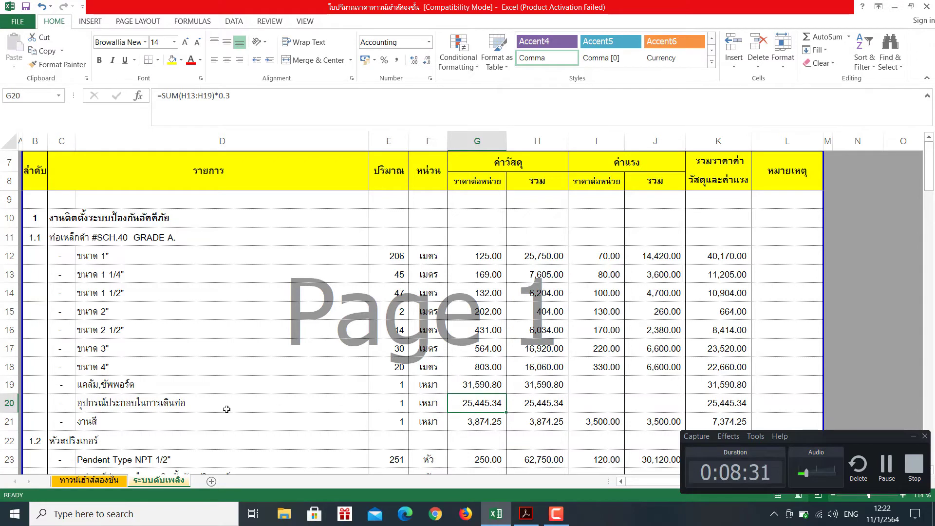
Step: Extend the sum range in the pipe accessory price formula in G20 so it reads =SUM(H12:H19)*0.3
double_click(466, 403)
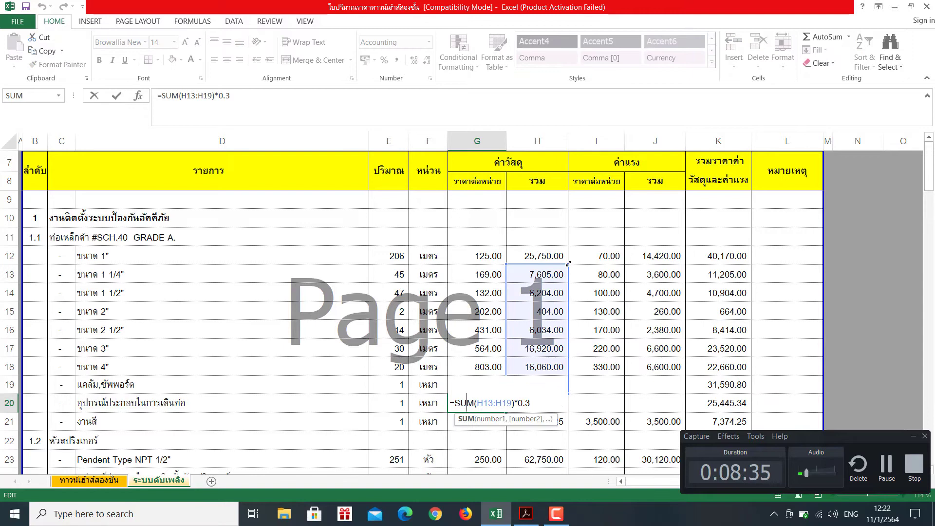
left_click_drag(567, 264, 570, 250)
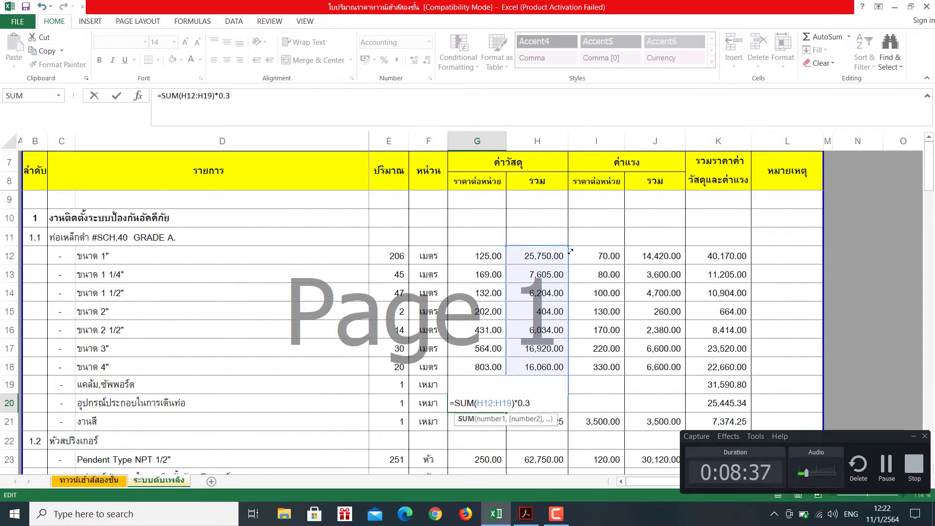
key("Return")
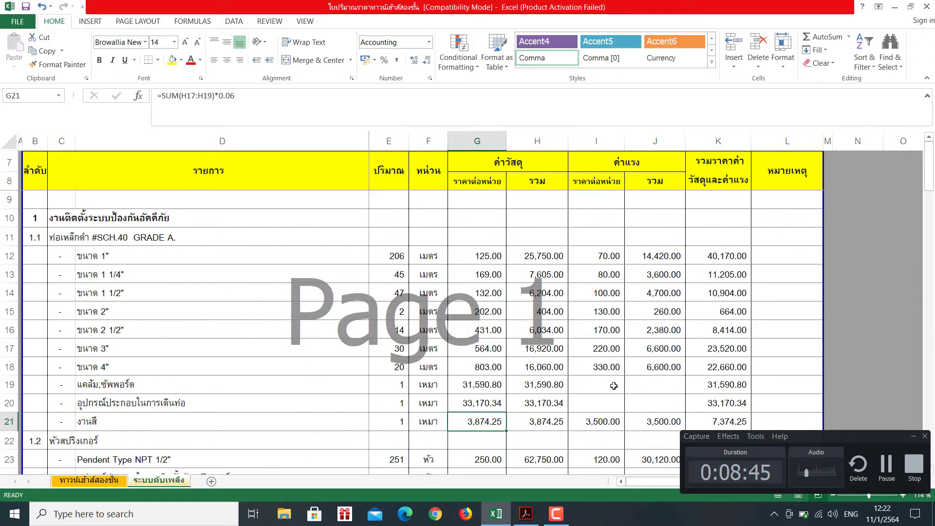
Step: Adjust the sum range in the painting price formula in G21 so it reads =SUM(H13:H18)*0.06
scroll(515, 395, "down", 1)
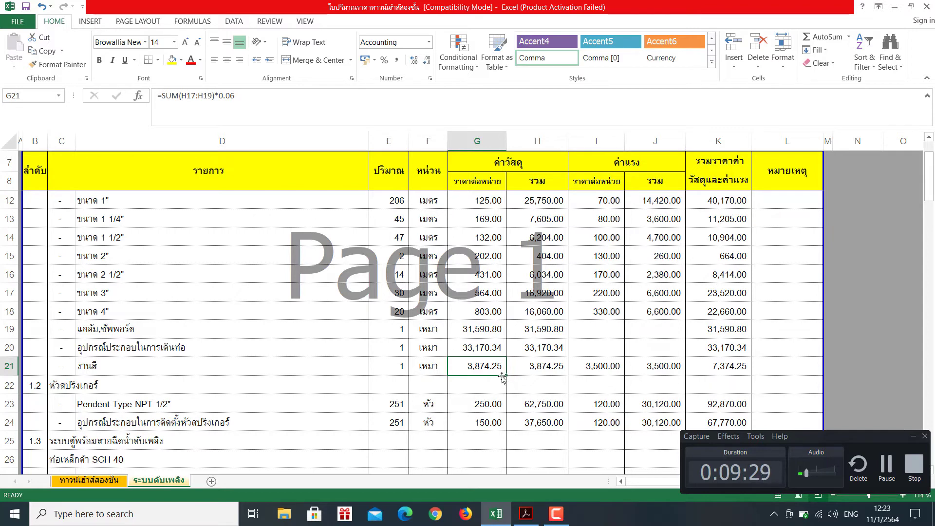
double_click(488, 368)
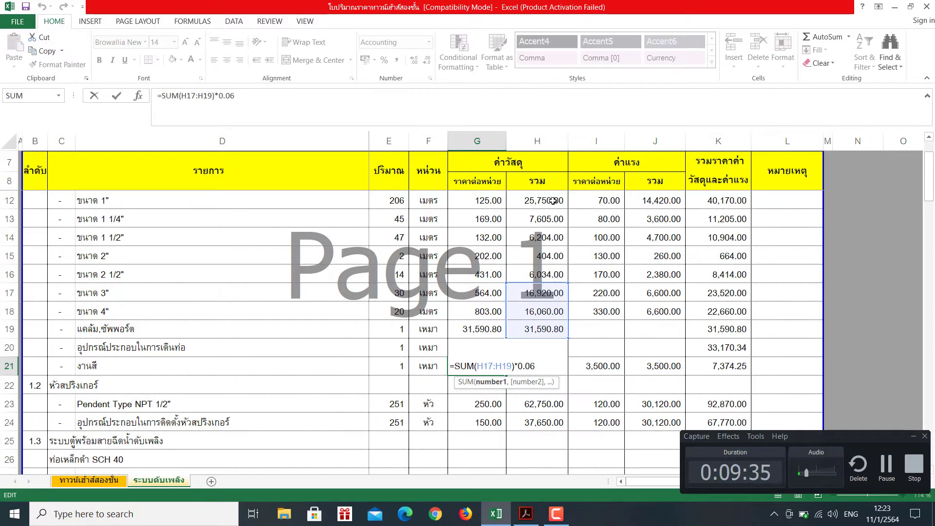
mouse_move(568, 283)
left_mouse_down()
mouse_move(570, 184)
mouse_move(574, 265)
left_mouse_up()
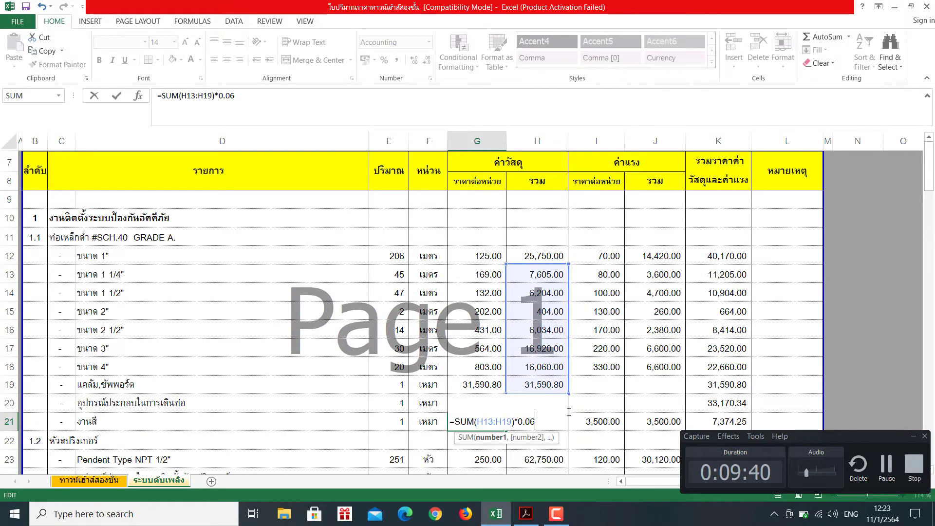
mouse_move(568, 392)
left_mouse_down()
mouse_move(569, 356)
mouse_move(568, 375)
left_mouse_up()
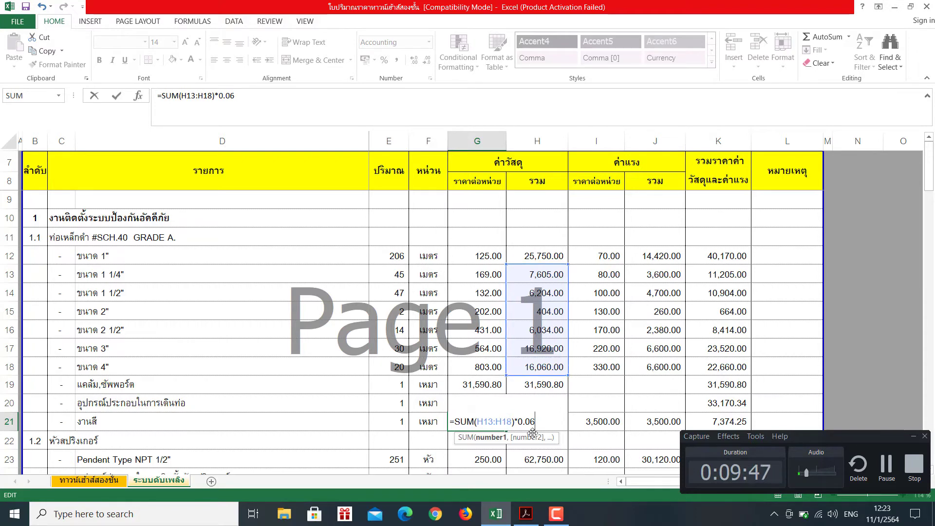
key("Return")
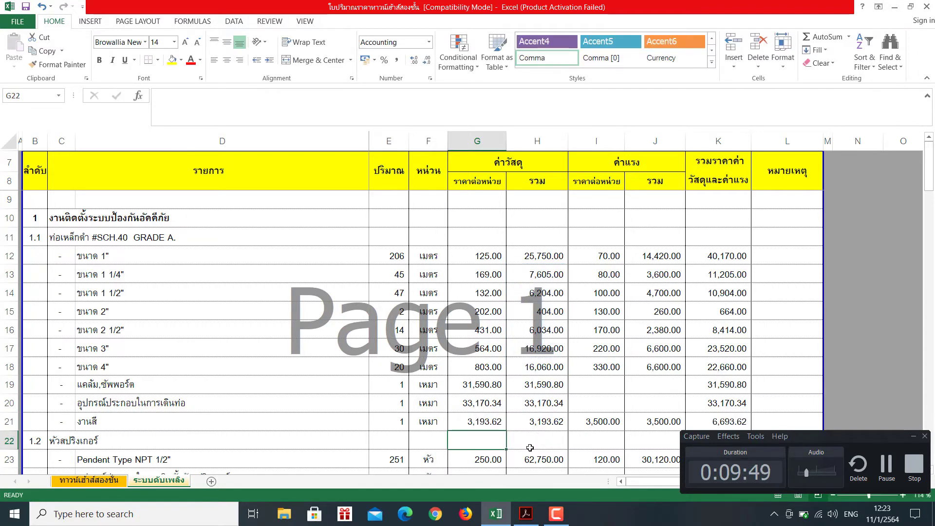
Step: Review the material and labour costs of the sprinkler heads in section 1.2 and the fire hose piping in section 1.3
scroll(542, 387, "down", 1)
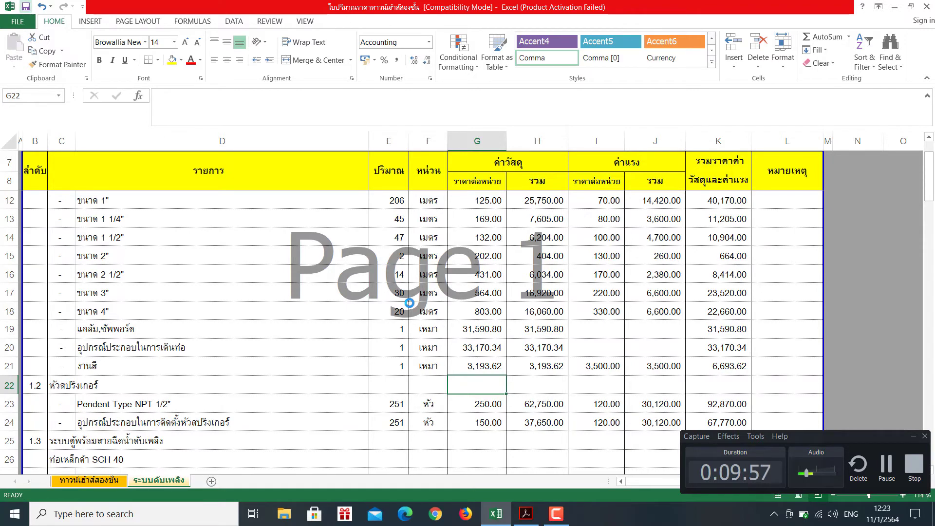
scroll(170, 228, "up", 1)
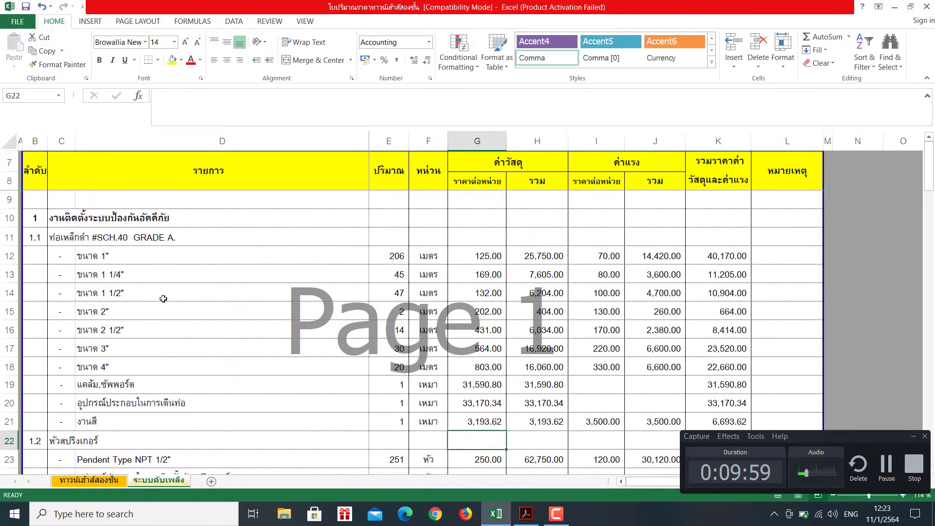
scroll(174, 332, "down", 3)
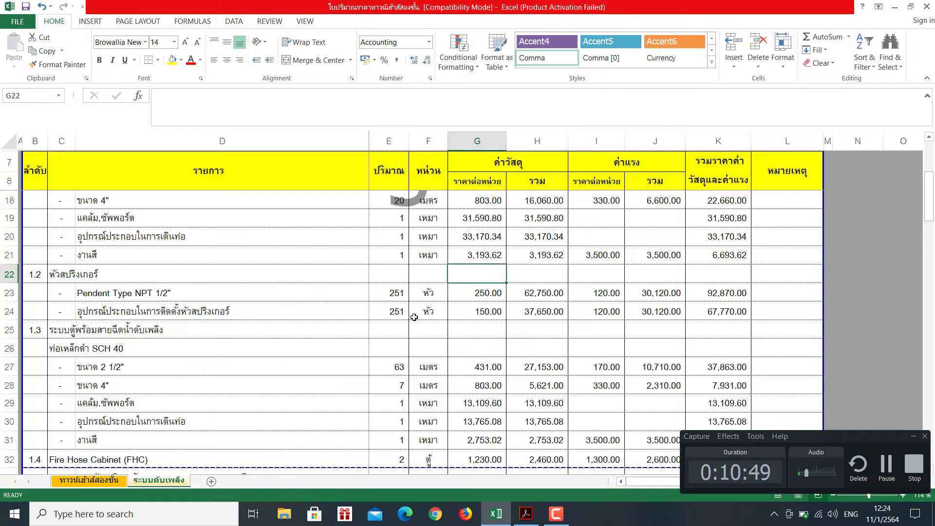
scroll(416, 314, "down", 1)
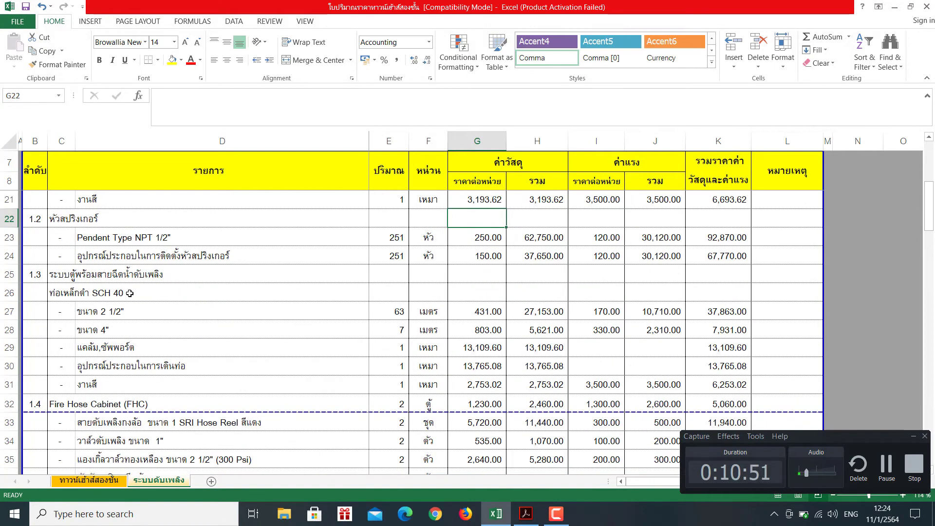
scroll(146, 287, "down", 1)
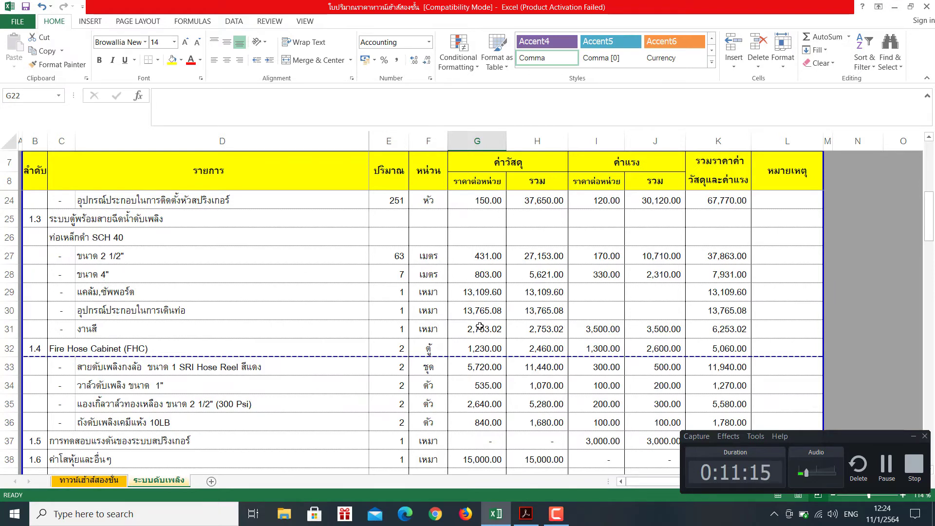
scroll(468, 270, "down", 1)
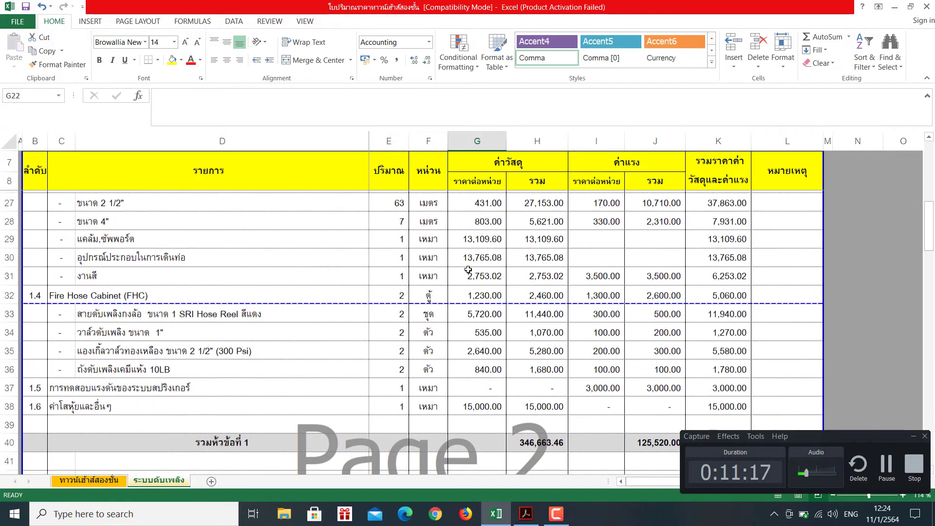
scroll(468, 269, "down", 1)
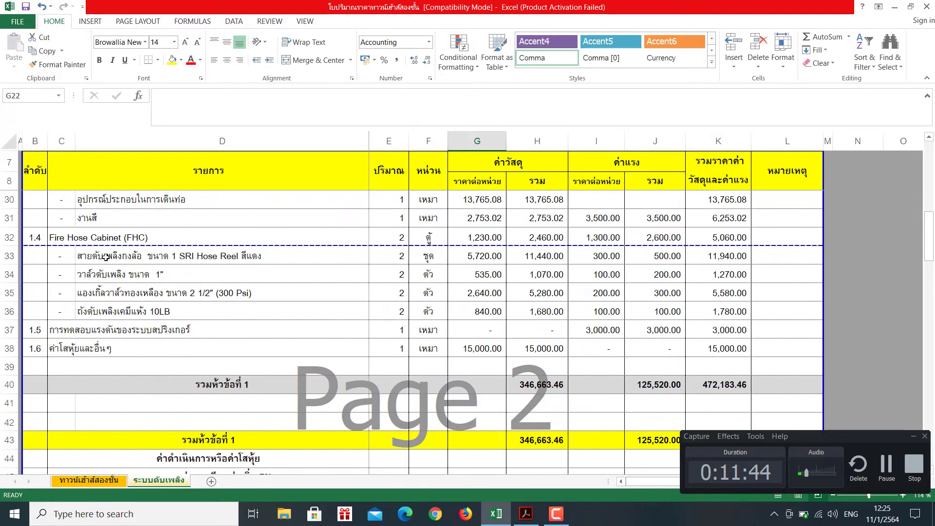
Step: Go through the Fire Hose Cabinet items in rows 33 to 36: hose reel, 1" valve, 2 1/2" angle valve and 10LB extinguisher
left_click(171, 260)
left_click(173, 280)
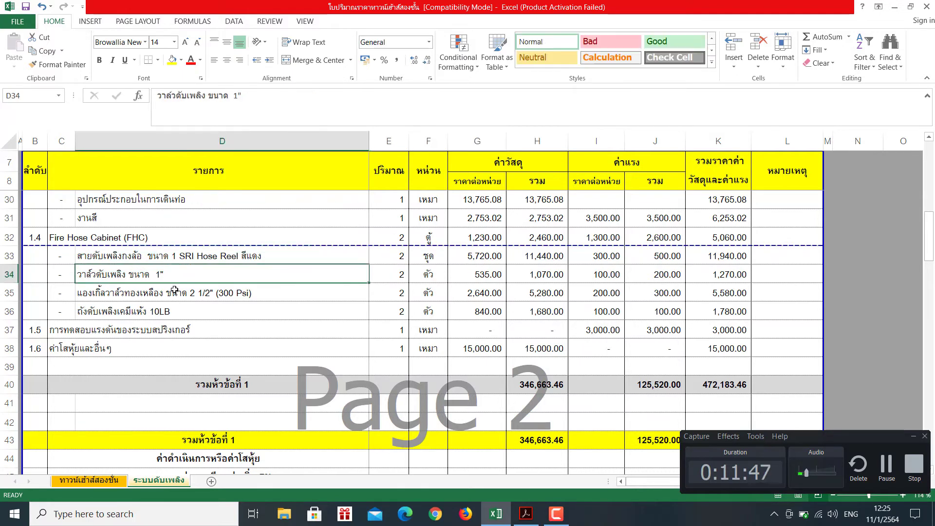
left_click(174, 290)
left_click(175, 311)
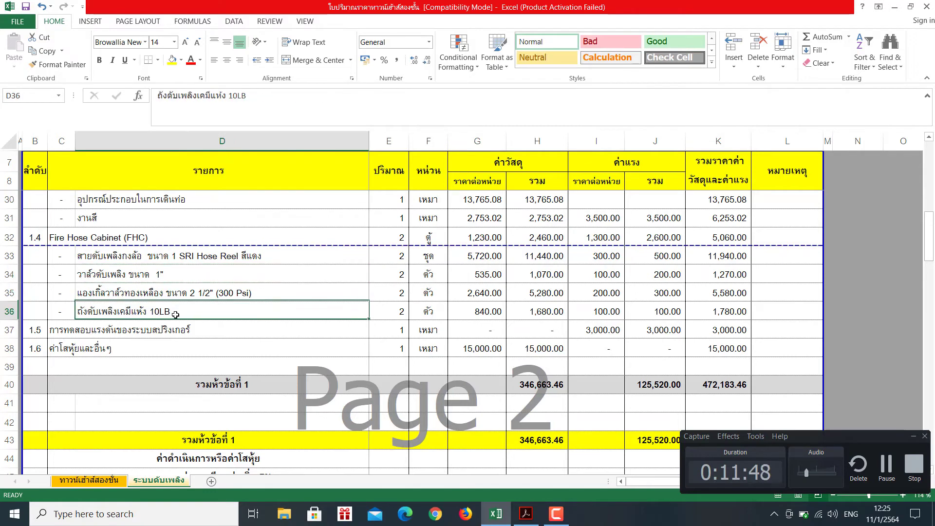
left_click(145, 293)
left_click(138, 274)
left_click(132, 255)
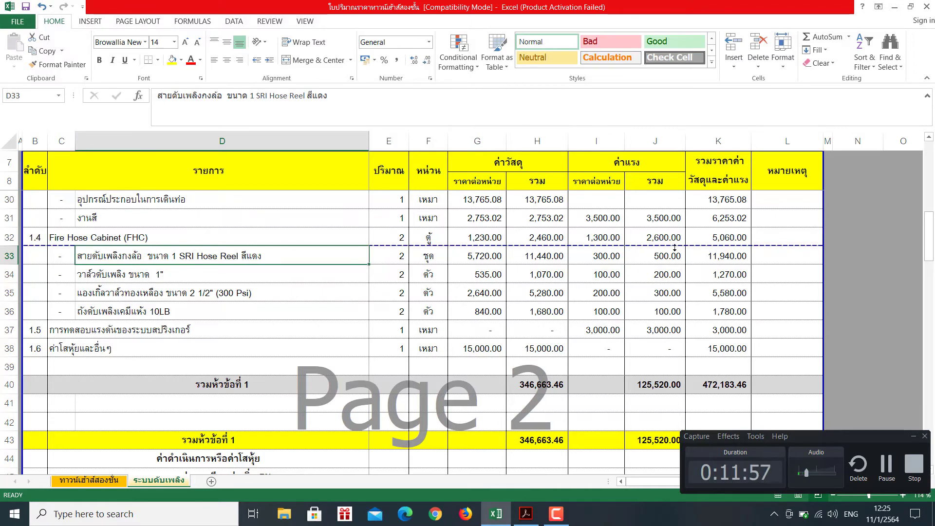
left_click(121, 280)
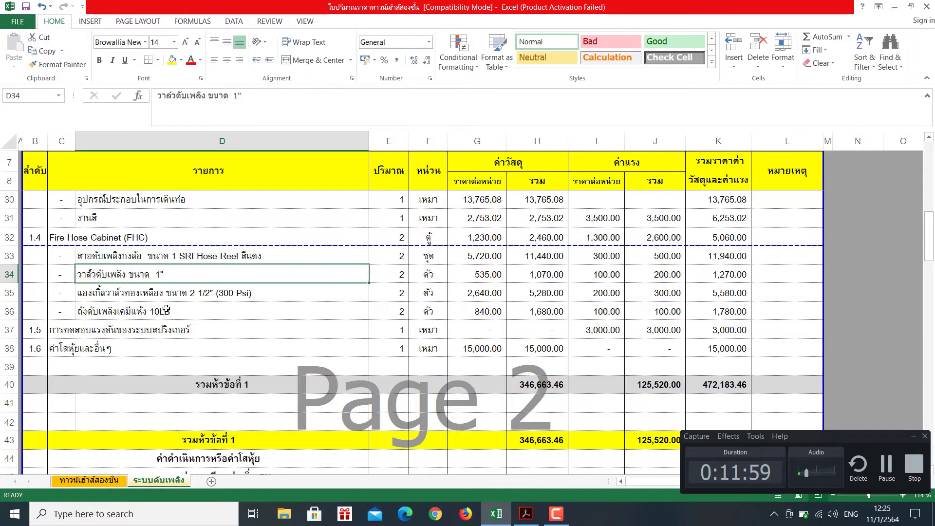
left_click(136, 298)
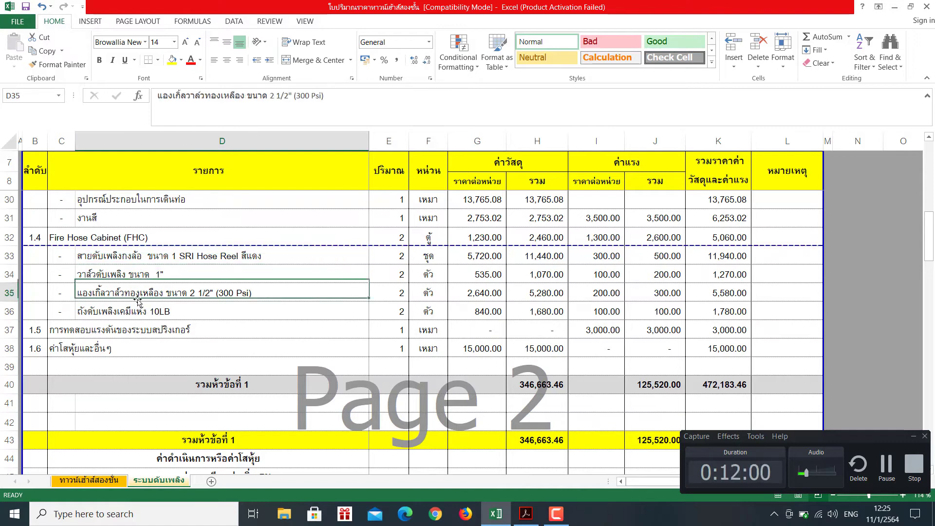
left_click(133, 317)
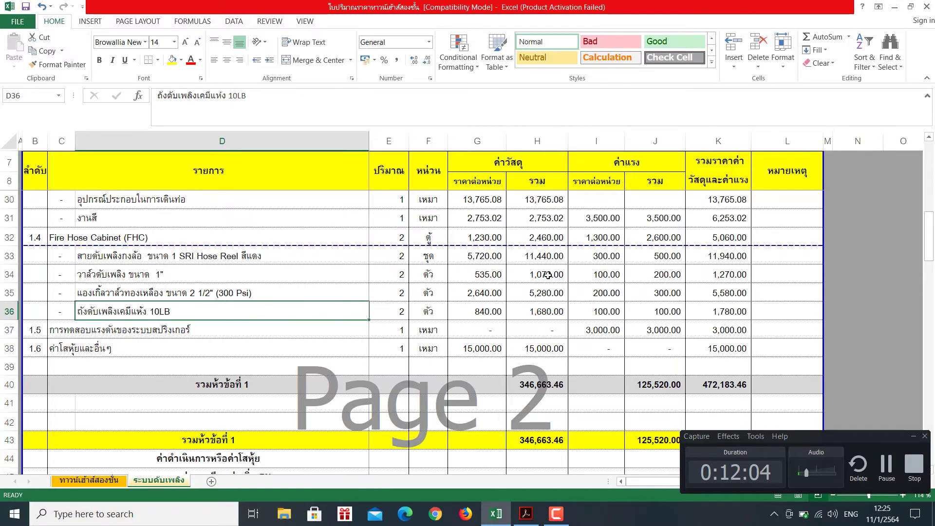
Step: Inspect the sprinkler pressure test's material and labour unit prices and their total formulas in G37 to J37
scroll(510, 296, "up", 2)
scroll(511, 297, "down", 1)
scroll(511, 297, "down", 1)
left_click(480, 333)
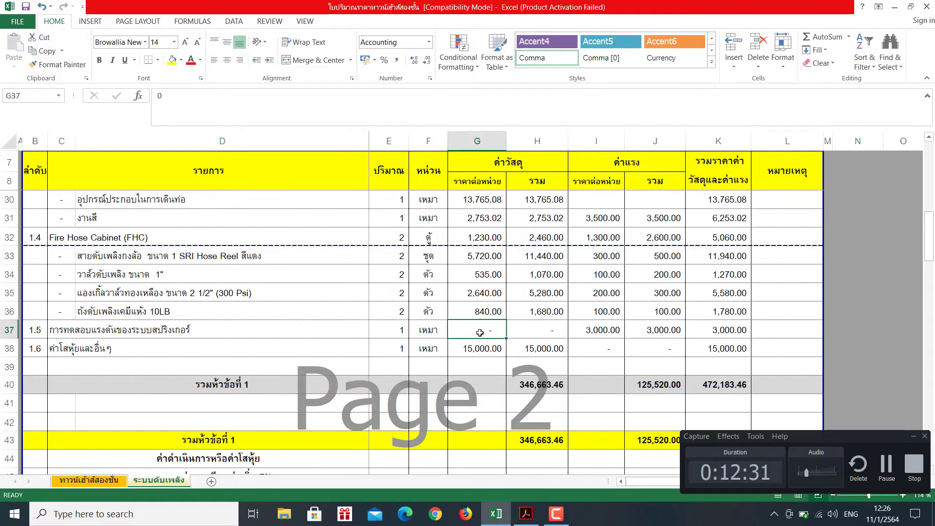
left_click(551, 331)
left_click(493, 331)
left_click(524, 332)
left_click(466, 335)
left_click(536, 331)
left_click(612, 331)
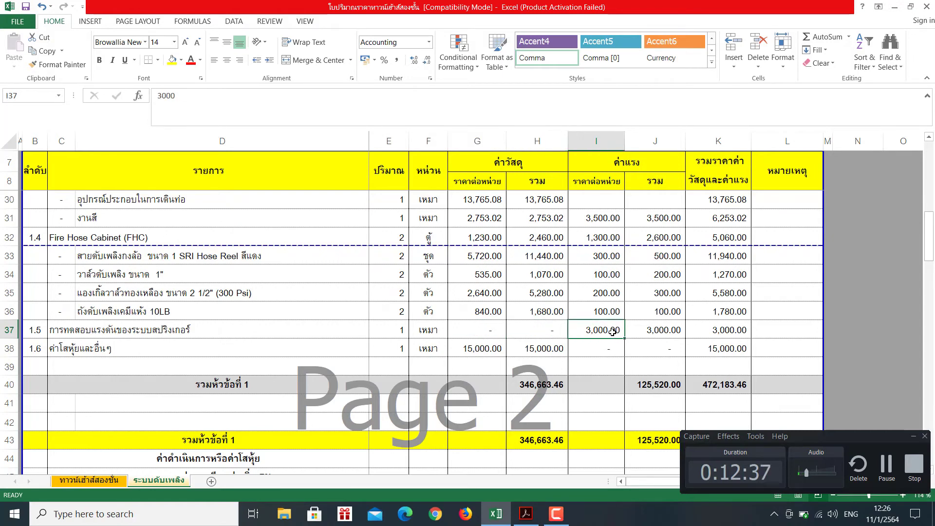
left_click(670, 330)
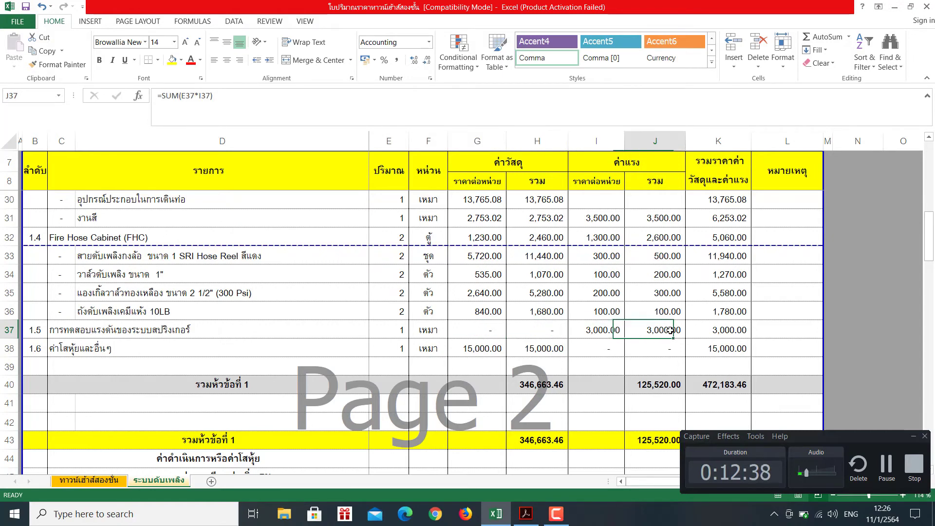
Step: Recheck the pressure test's material and labour cells in row 37 and inspect its combined total formula in K37
left_click(482, 328)
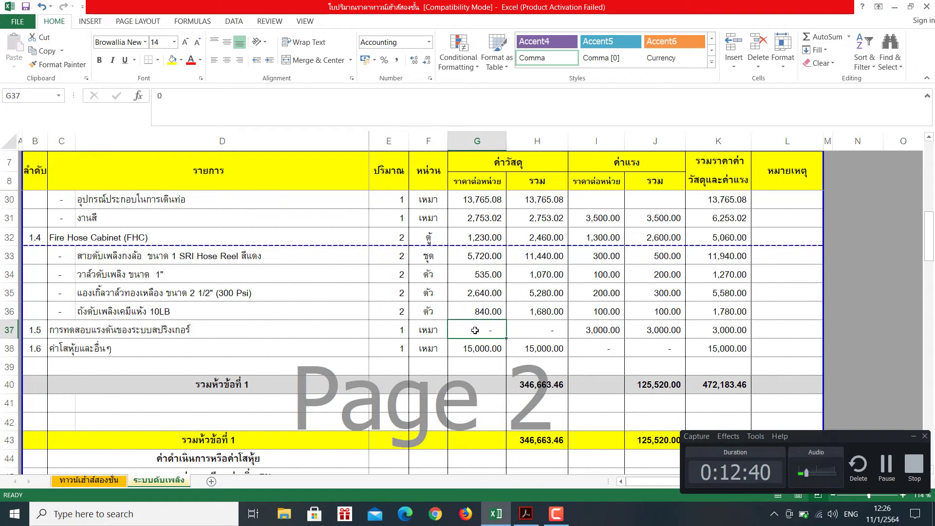
left_click(534, 330)
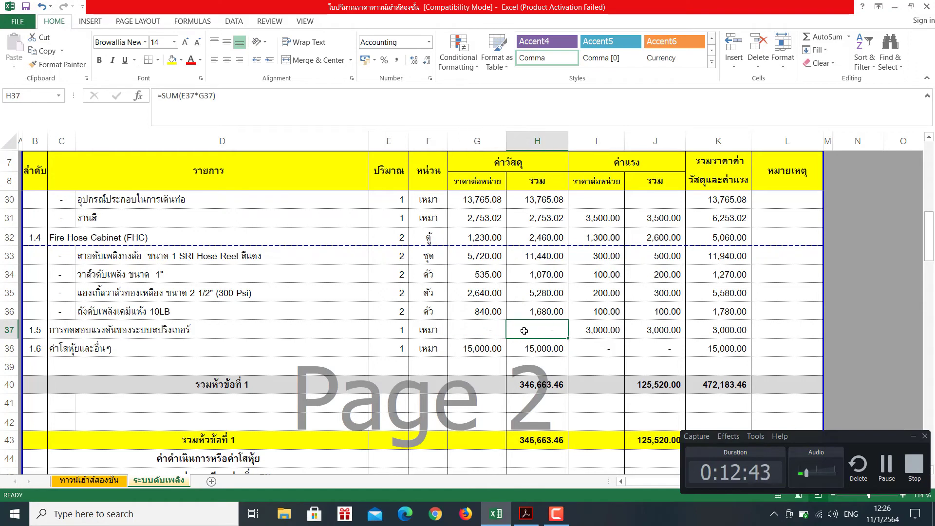
left_click(590, 329)
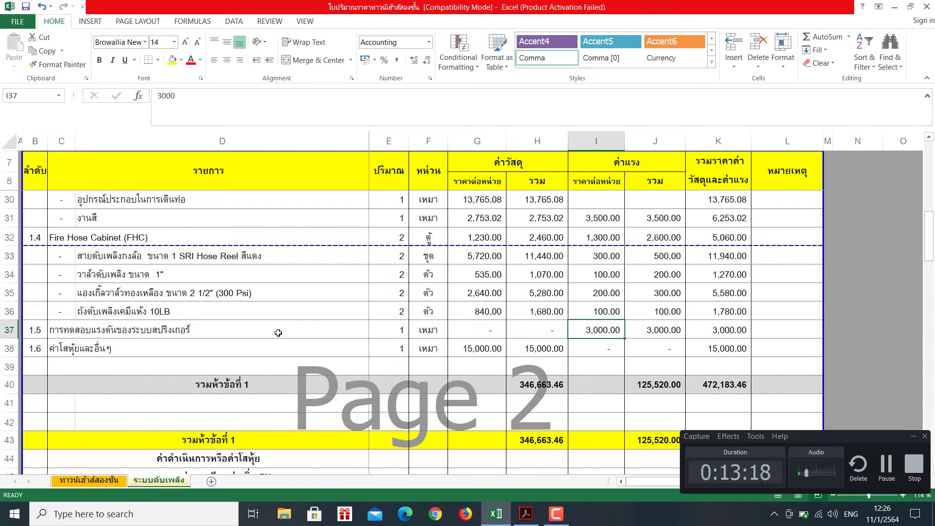
key("Left")
key("Left")
key("Right")
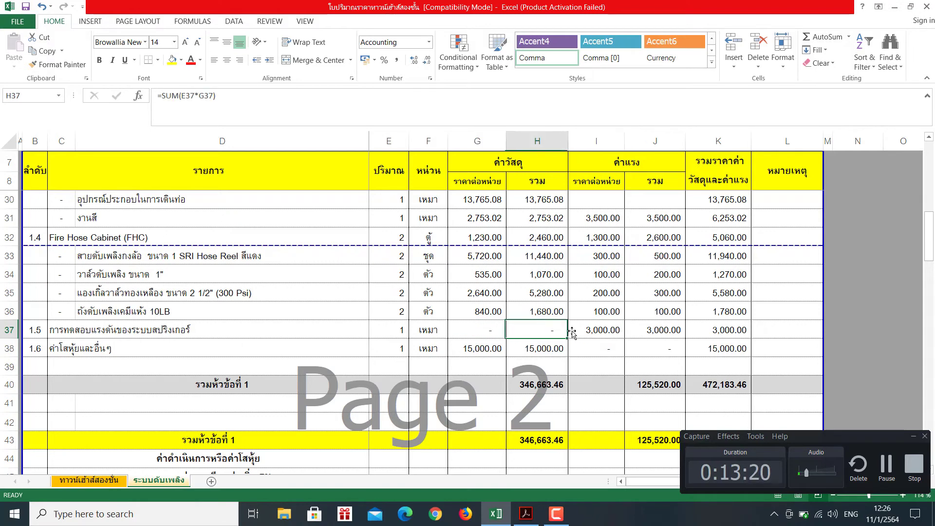
left_click(644, 330)
left_click(718, 330)
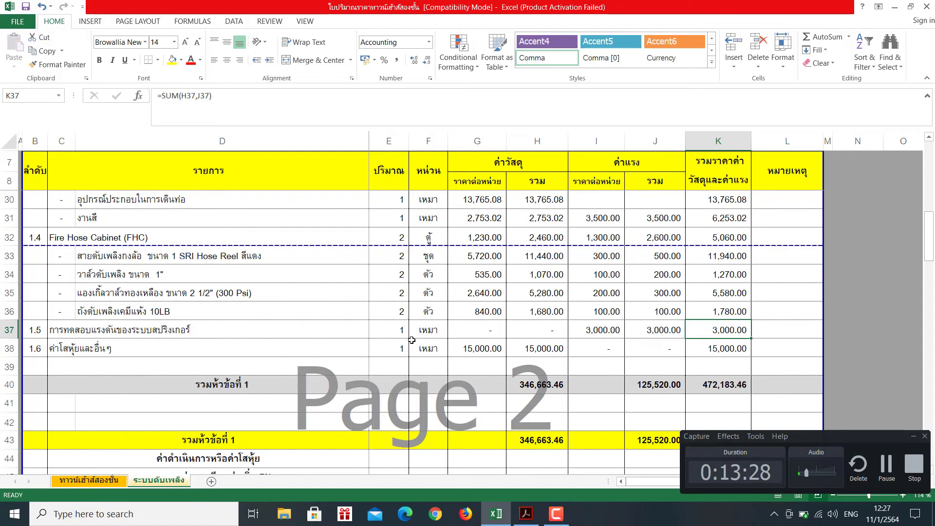
Step: Examine the overhead and miscellaneous cost item 1.6 in row 38
left_click(96, 351)
left_click(62, 351)
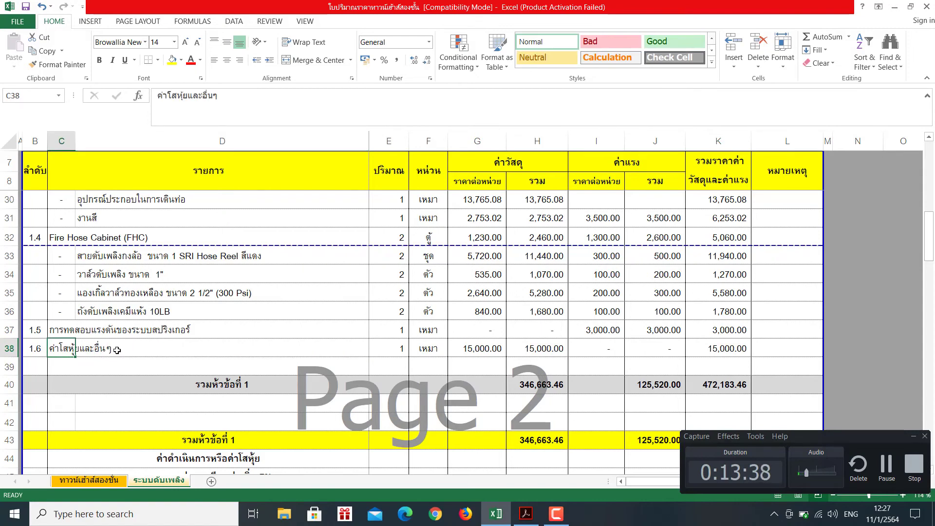
left_click(134, 351)
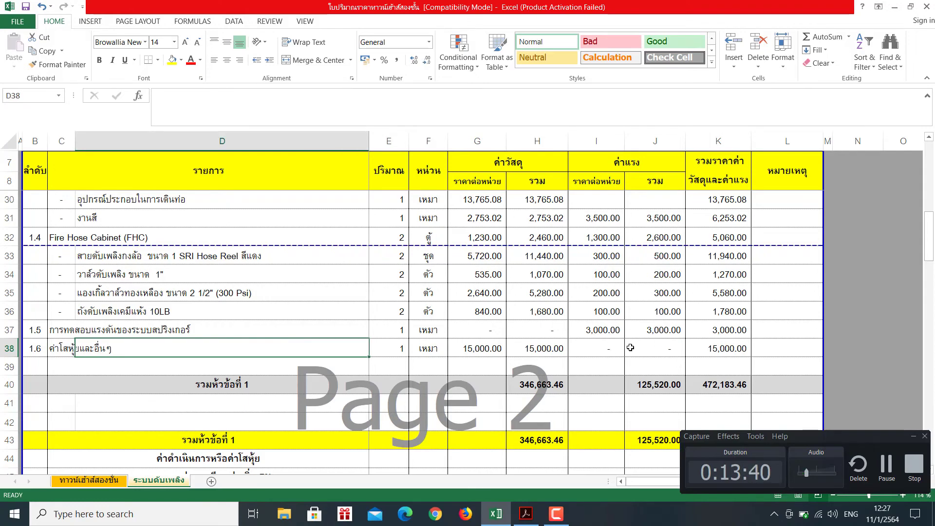
Step: Review the section 1 totals, operating cost, 7% VAT and grand total rows at the end of the bill
scroll(630, 347, "down", 2)
scroll(559, 312, "up", 1)
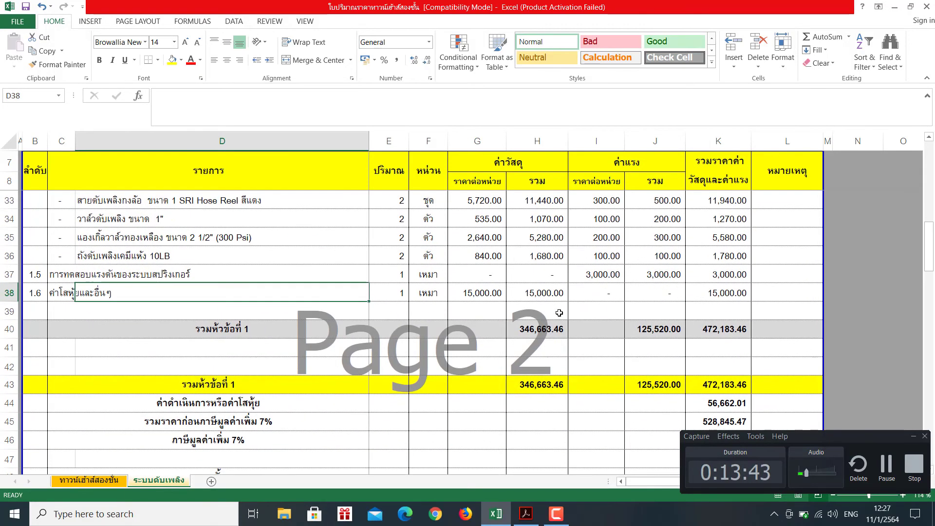
scroll(559, 313, "down", 2)
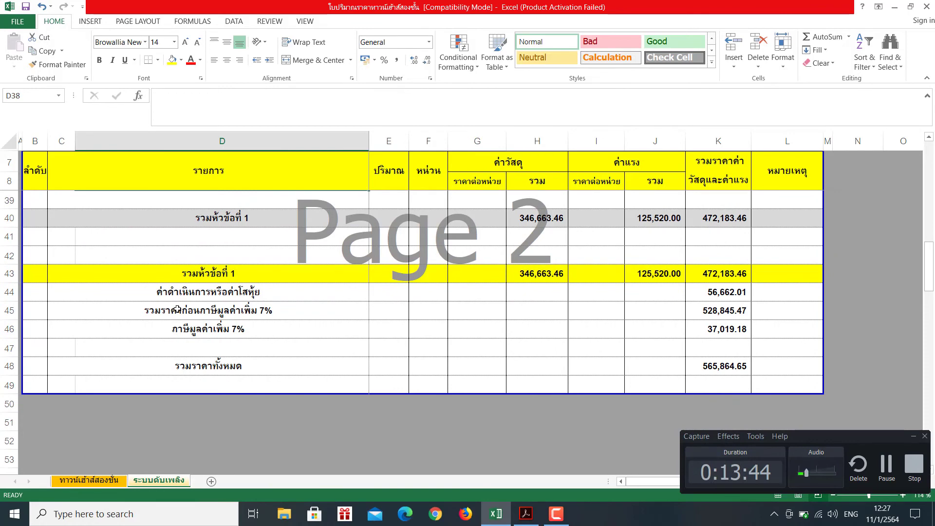
scroll(448, 304, "up", 2)
scroll(530, 353, "down", 1)
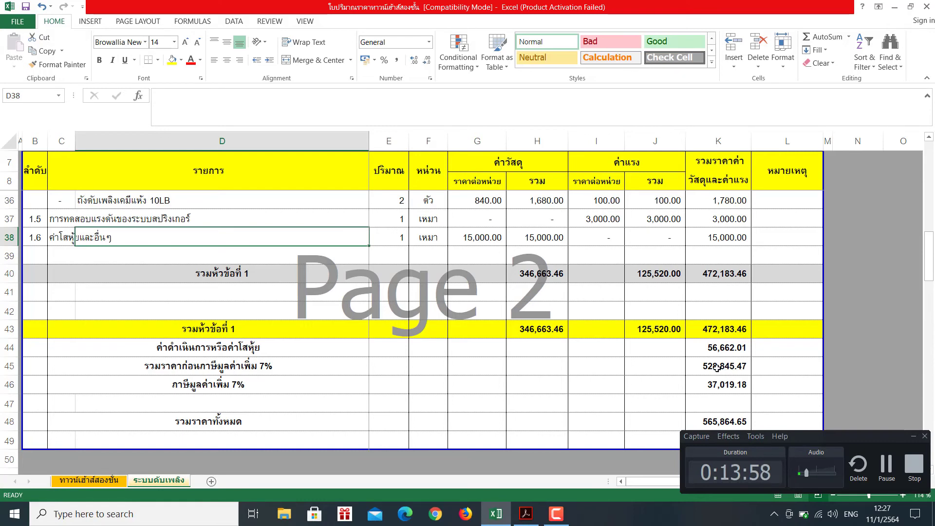
scroll(717, 368, "down", 1)
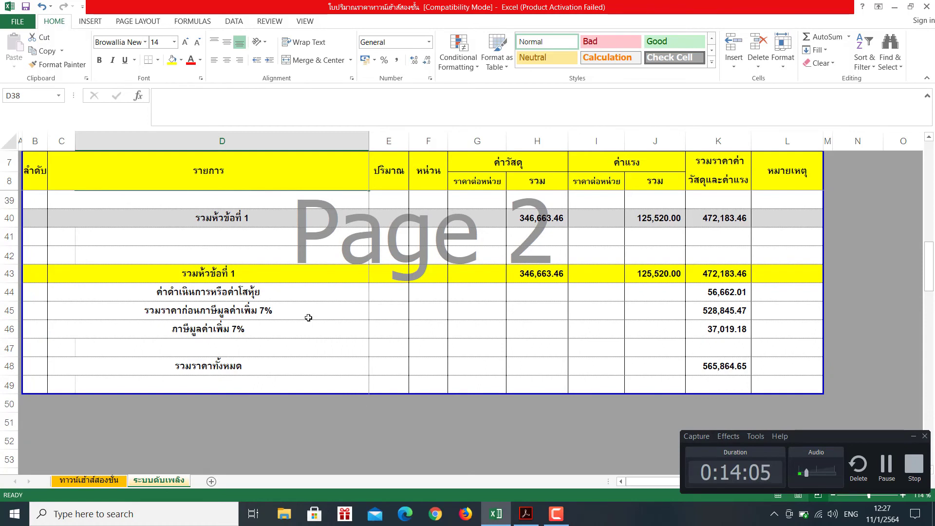
Step: Compare the pre-VAT total formula in K45 with the 7% VAT formula in K46
left_click(738, 310)
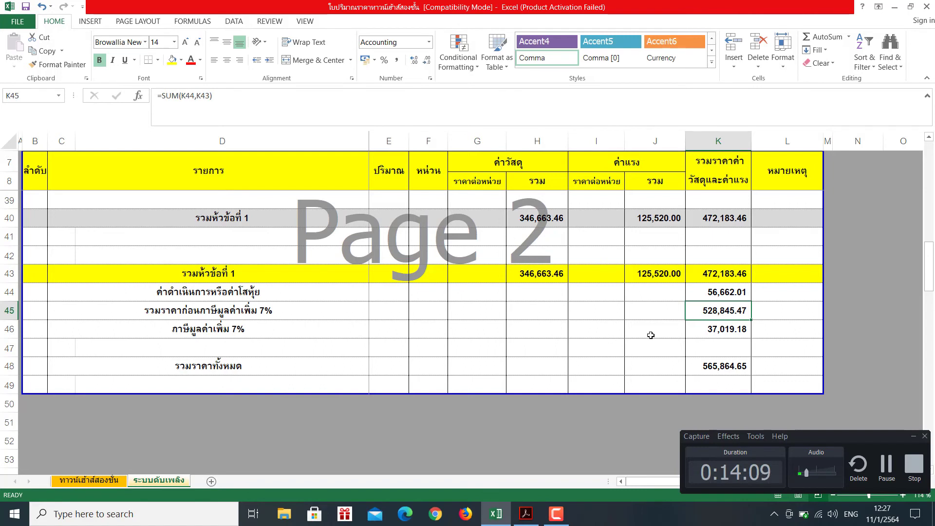
left_click(725, 332)
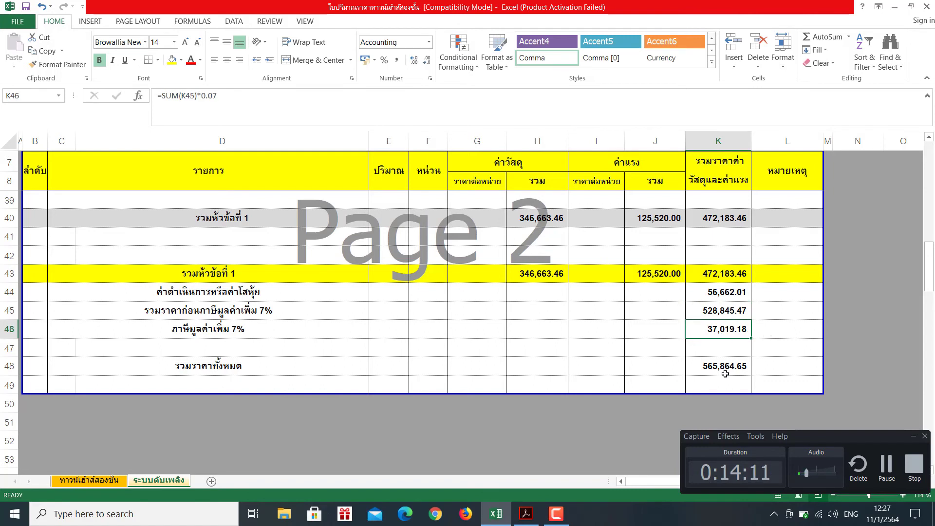
left_click(732, 310)
left_click(729, 333)
left_click(729, 313)
left_click(734, 331)
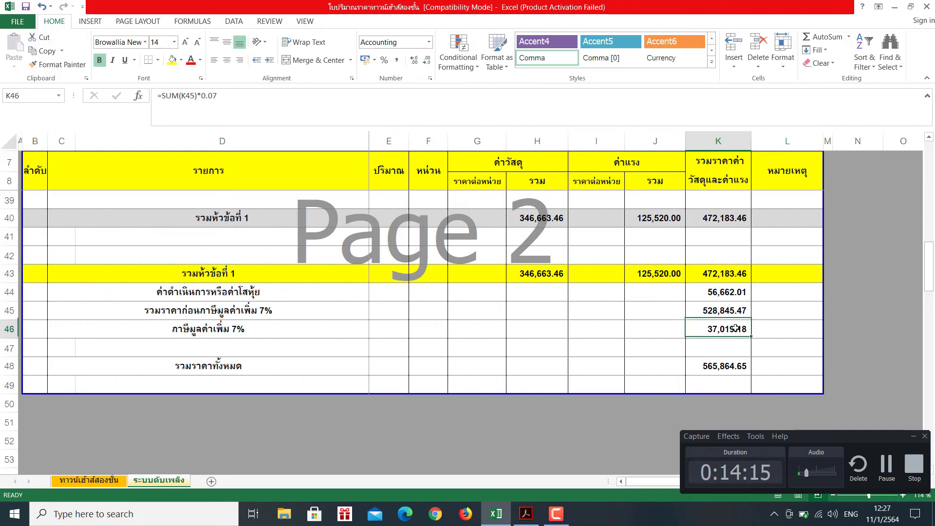
Step: Inspect the grand total formula in K48 along with the pre-VAT and VAT cells it adds
left_click(693, 372)
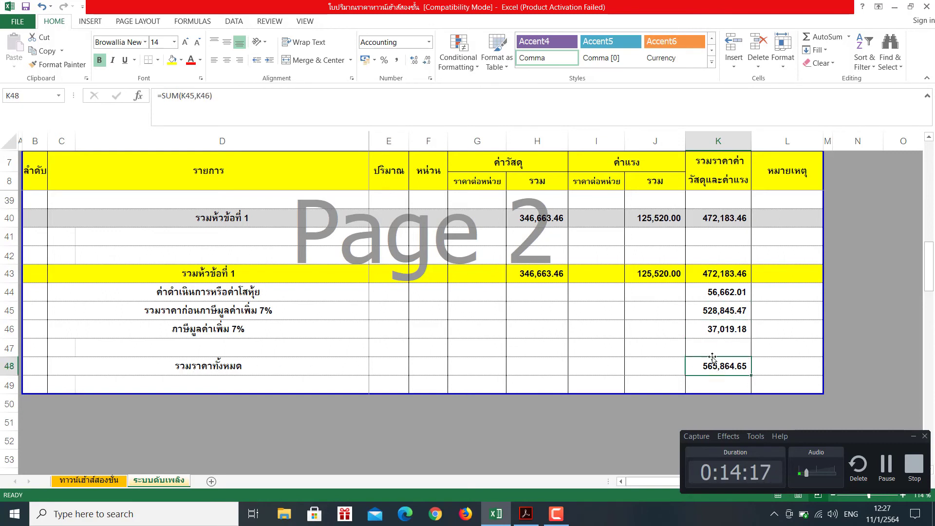
left_click(729, 312)
left_click(729, 325)
left_click(744, 362)
Step: Review all bill items from the section 1.1 black steel pipes down through the sprinkler heads and hose cabinets to the grand total
scroll(244, 326, "up", 1)
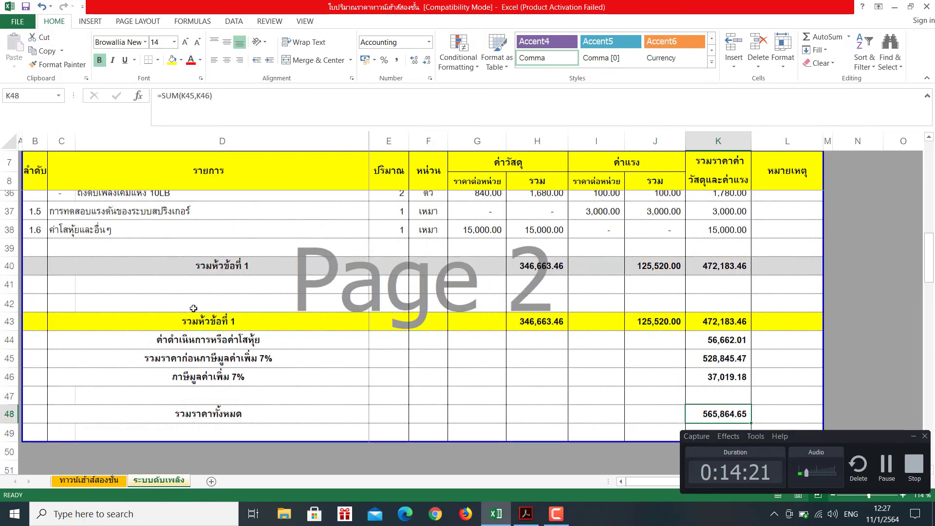
scroll(391, 346, "up", 7)
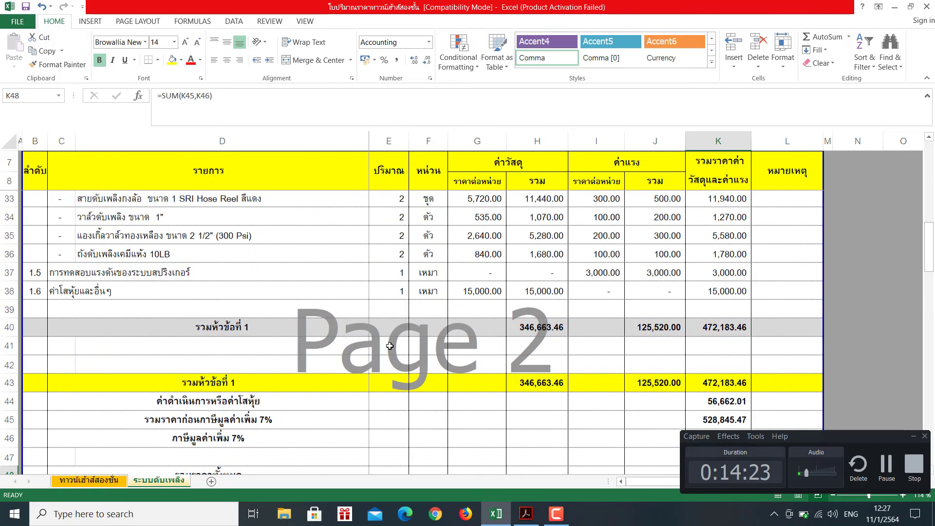
scroll(390, 345, "up", 1)
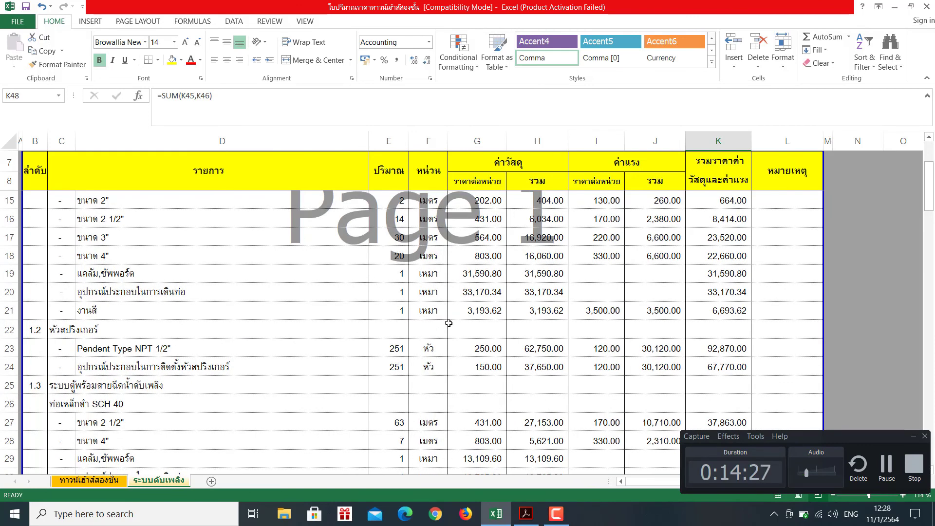
scroll(449, 323, "up", 2)
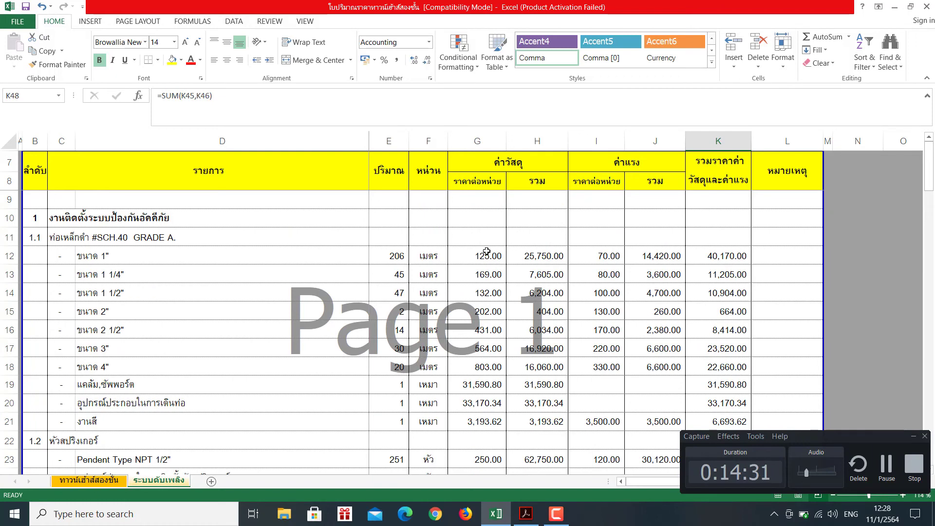
scroll(487, 251, "down", 1)
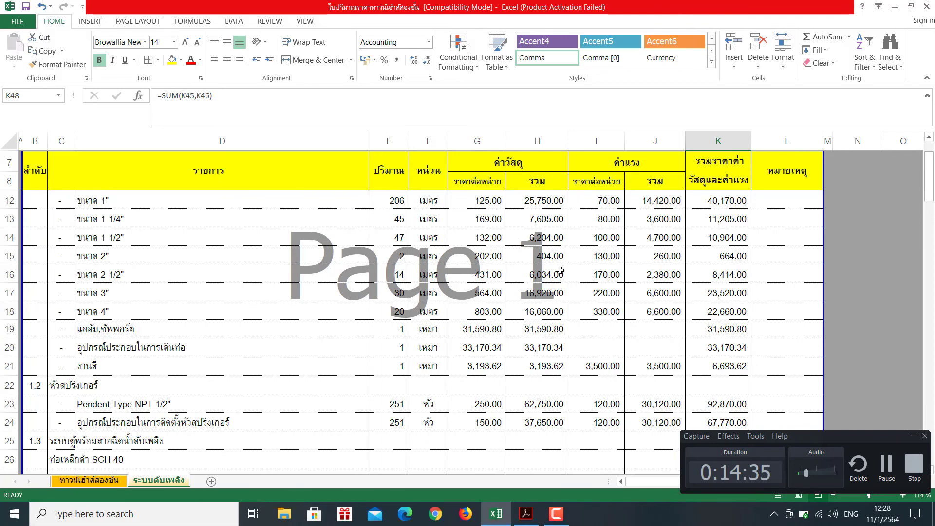
scroll(560, 271, "down", 5)
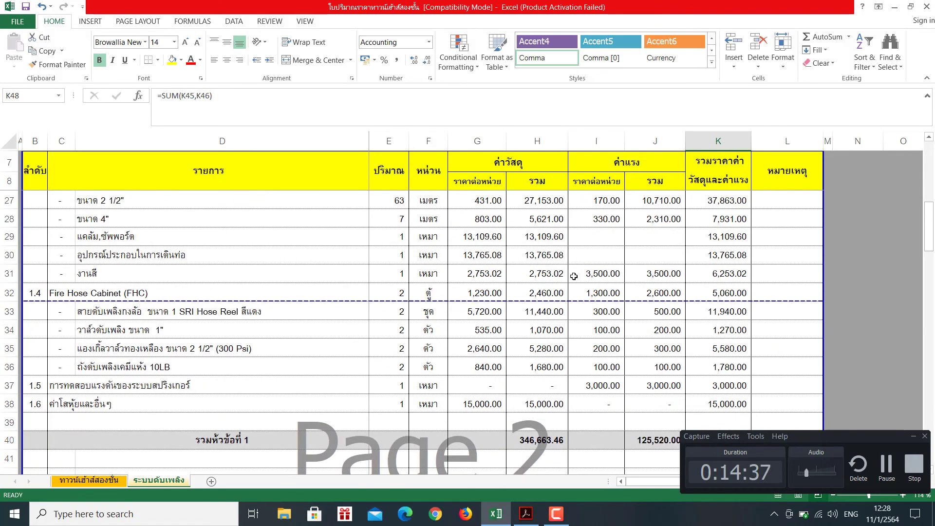
scroll(340, 302, "down", 1)
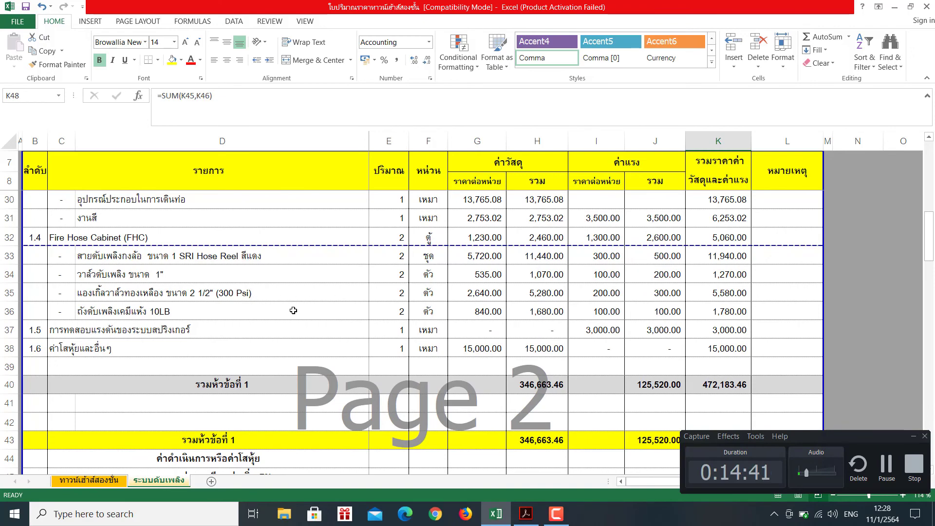
scroll(297, 310, "down", 2)
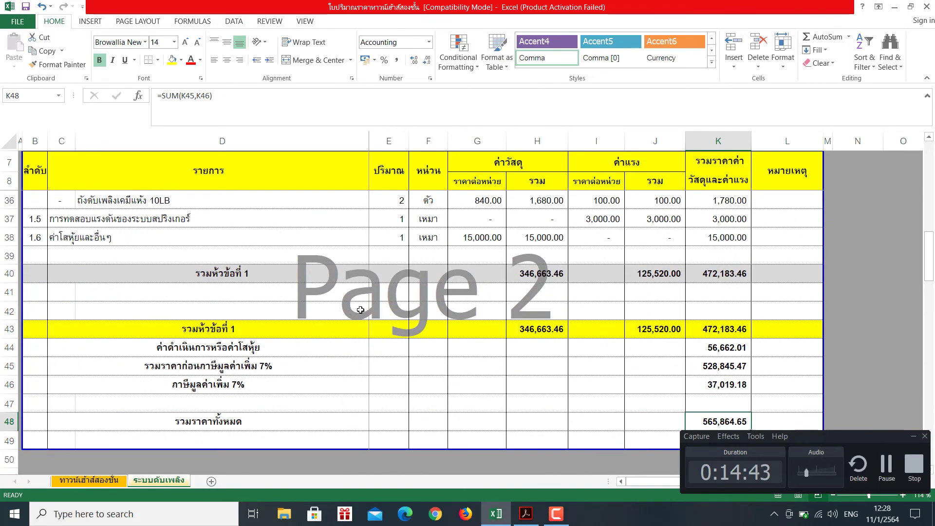
Step: Examine the black steel pipe items in section 1.1, including their sizes, quantities and material and labour costs in E12 to K21
scroll(599, 341, "up", 3)
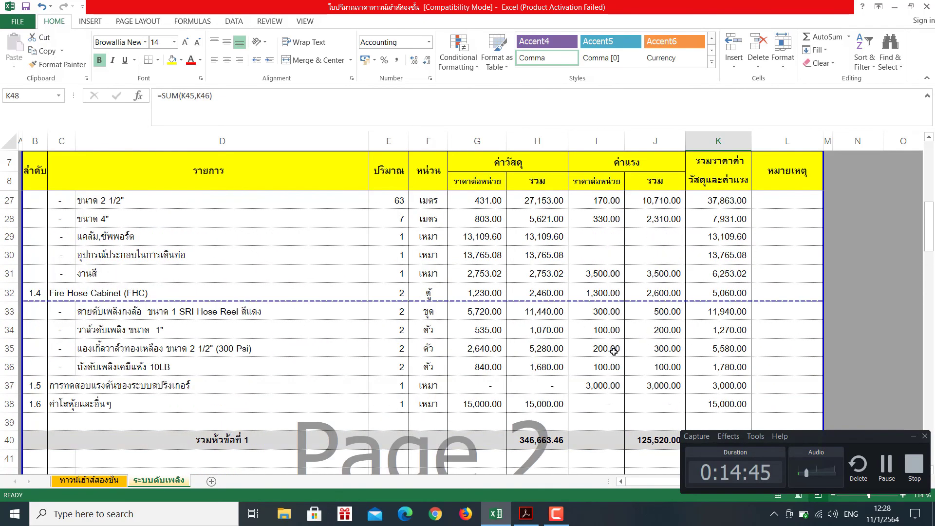
scroll(614, 351, "up", 6)
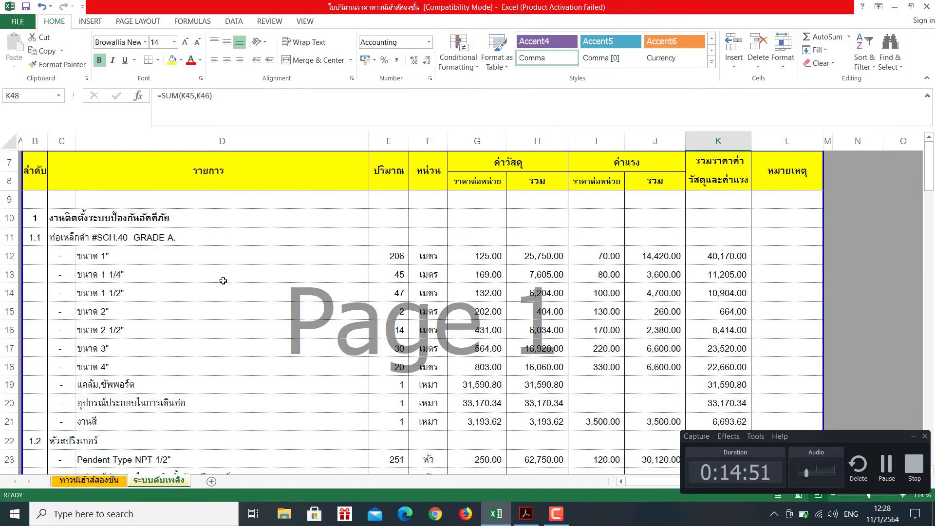
scroll(223, 281, "down", 1)
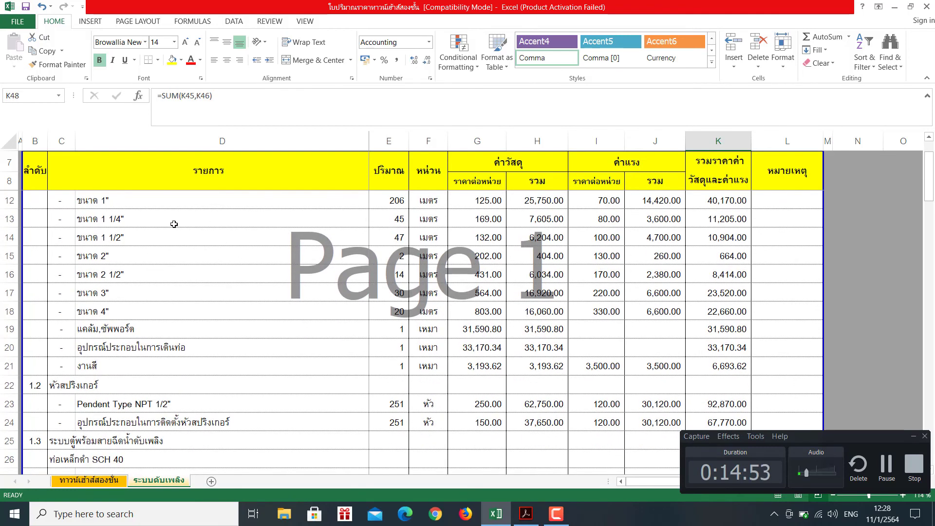
left_click(159, 245)
left_click(184, 295)
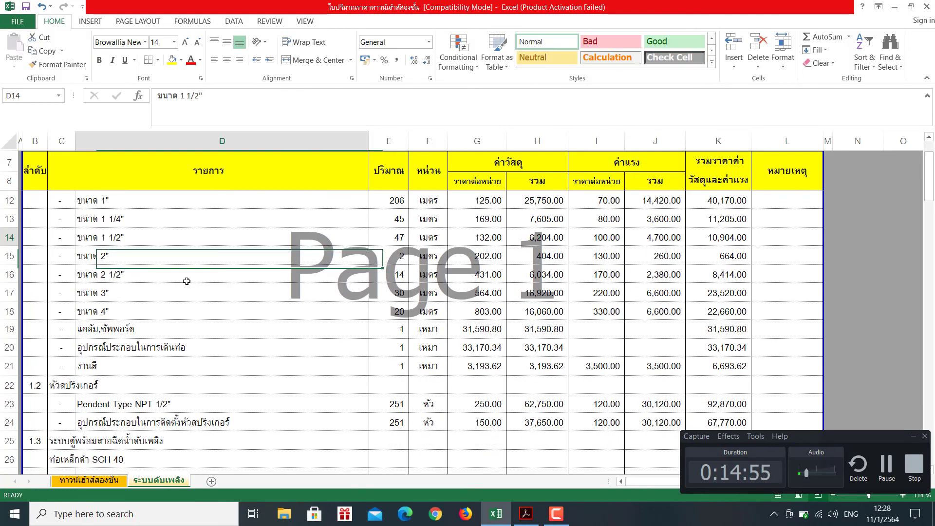
scroll(389, 234, "up", 1)
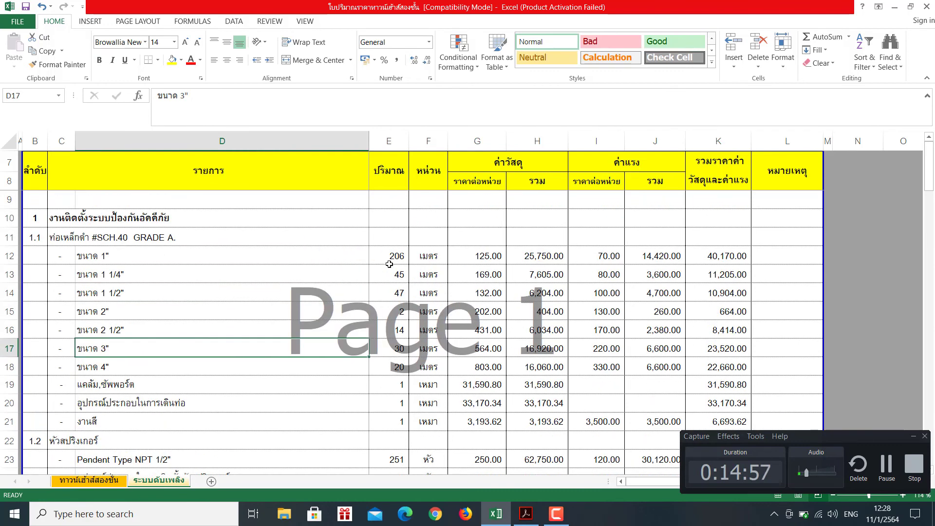
left_click_drag(384, 251, 727, 428)
left_click(137, 223)
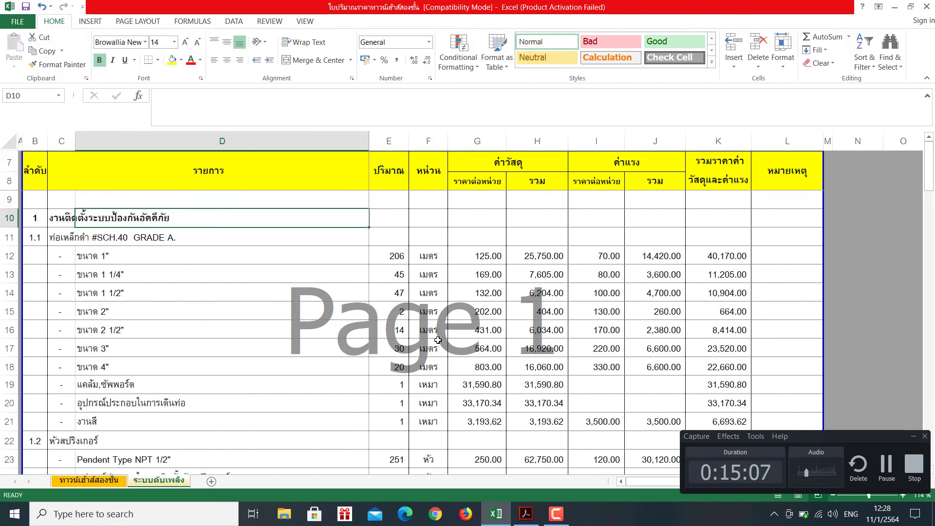
Step: Recheck the fire protection bill from the section 1 heading through its cost items to the closing totals
scroll(490, 293, "down", 3)
scroll(490, 293, "down", 2)
scroll(486, 287, "up", 5)
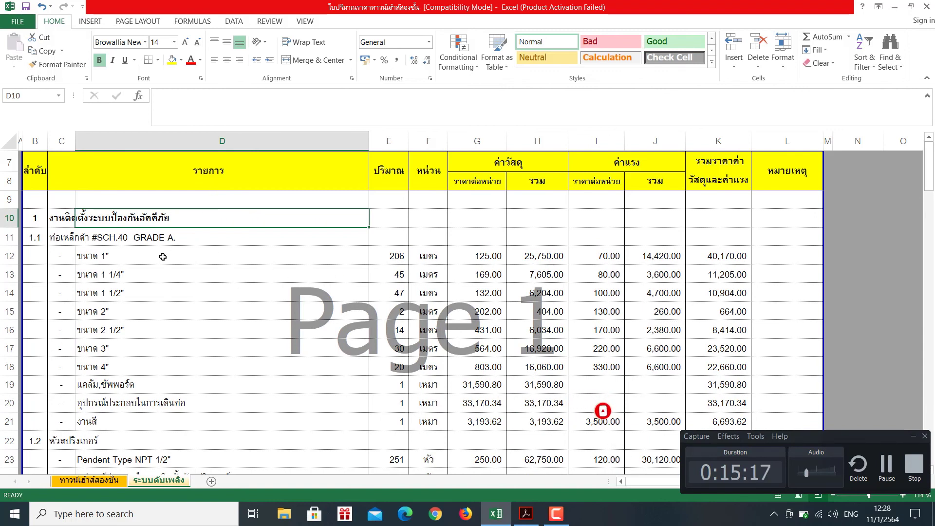
scroll(477, 304, "down", 2)
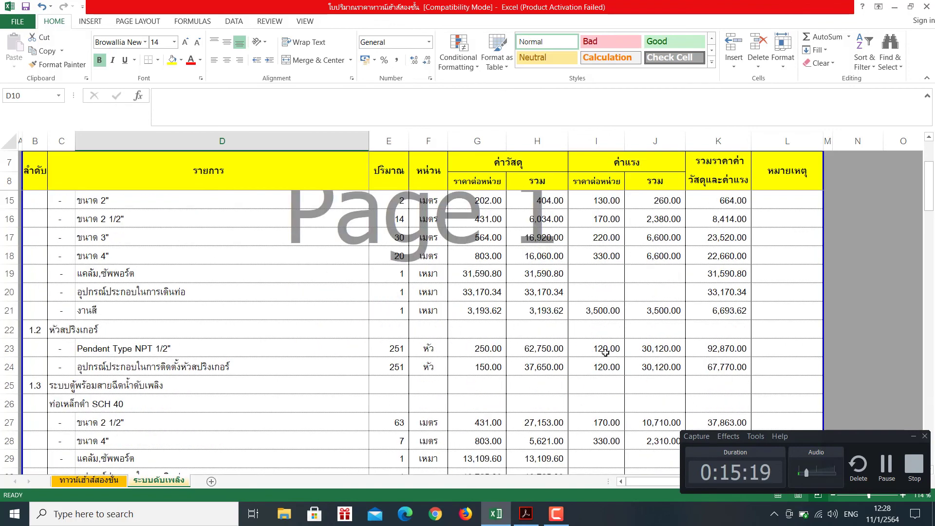
scroll(604, 351, "down", 5)
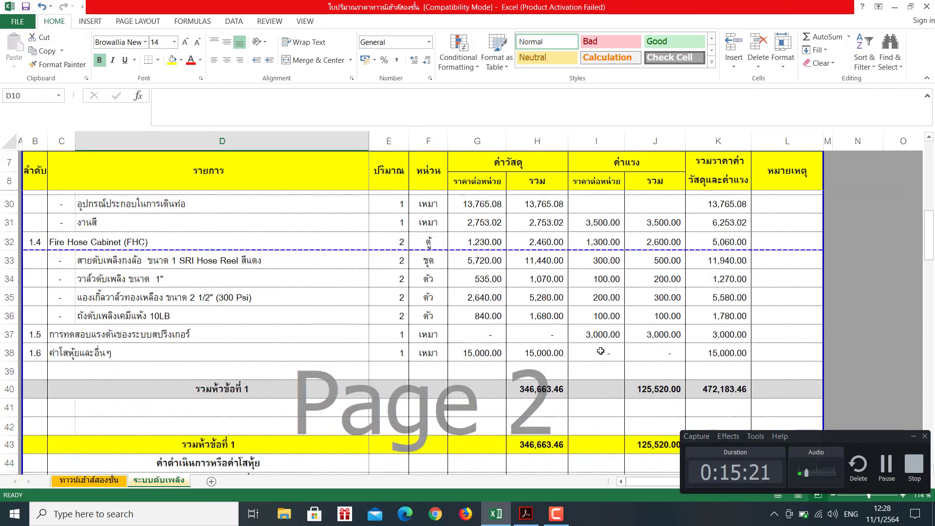
scroll(600, 351, "down", 1)
scroll(600, 350, "down", 2)
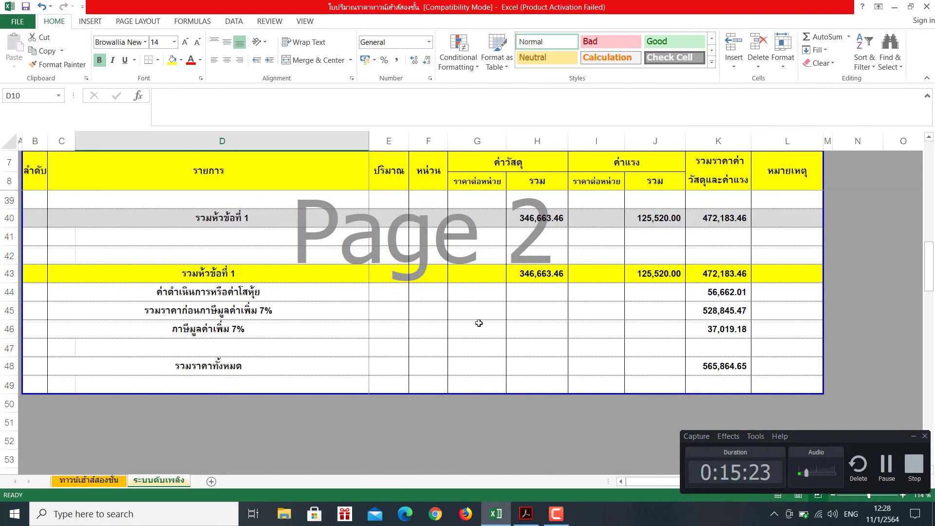
scroll(477, 321, "up", 4)
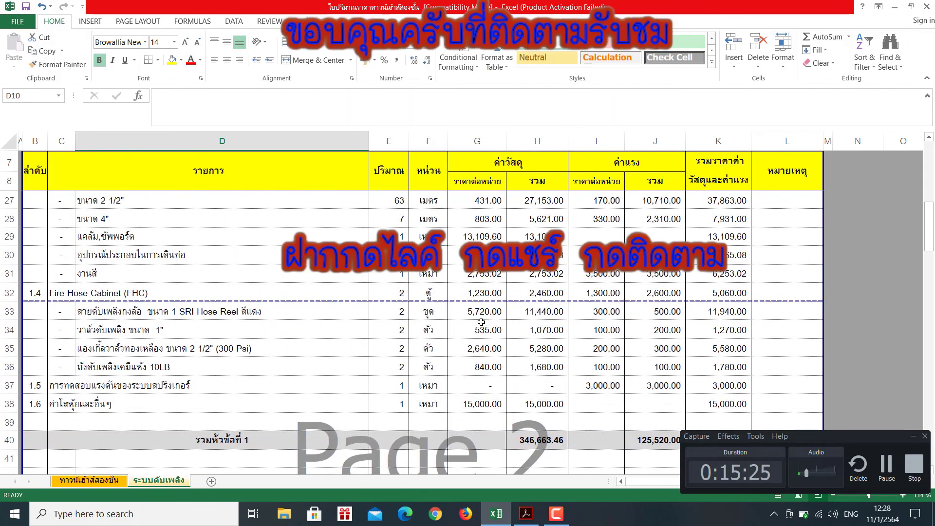
scroll(464, 346, "up", 2)
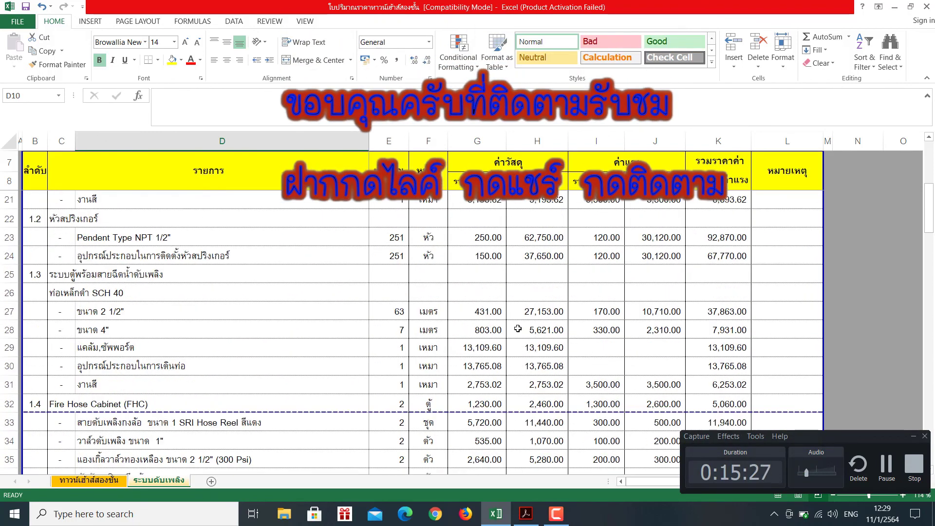
scroll(466, 344, "down", 2)
scroll(470, 341, "down", 1)
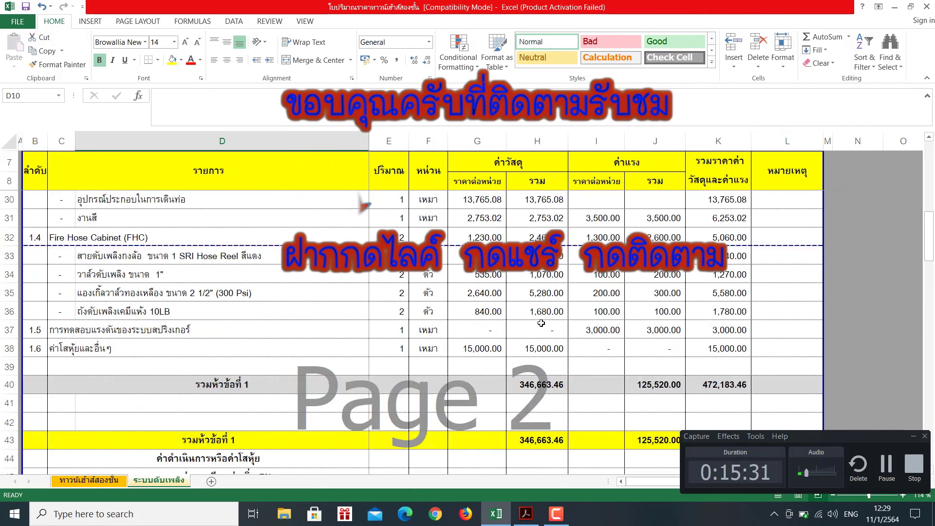
scroll(376, 349, "down", 2)
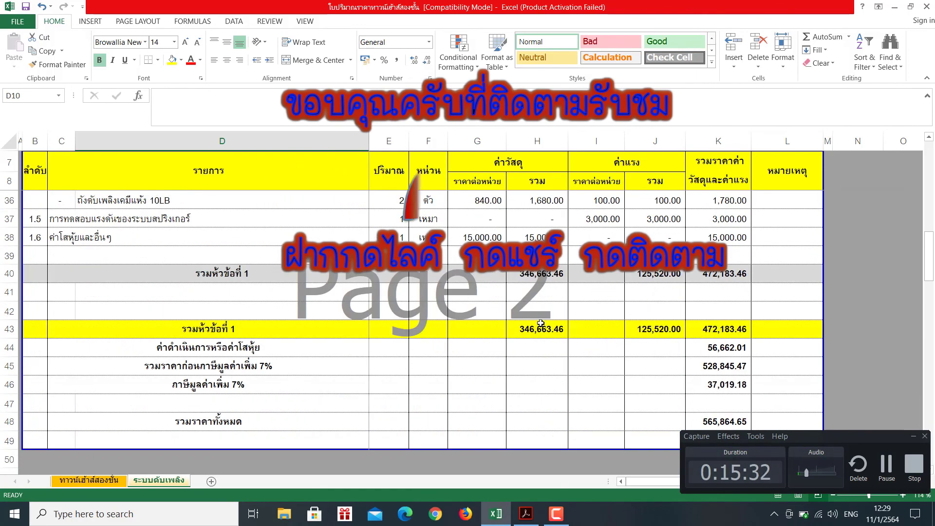
left_click(460, 366)
scroll(460, 366, "up", 2)
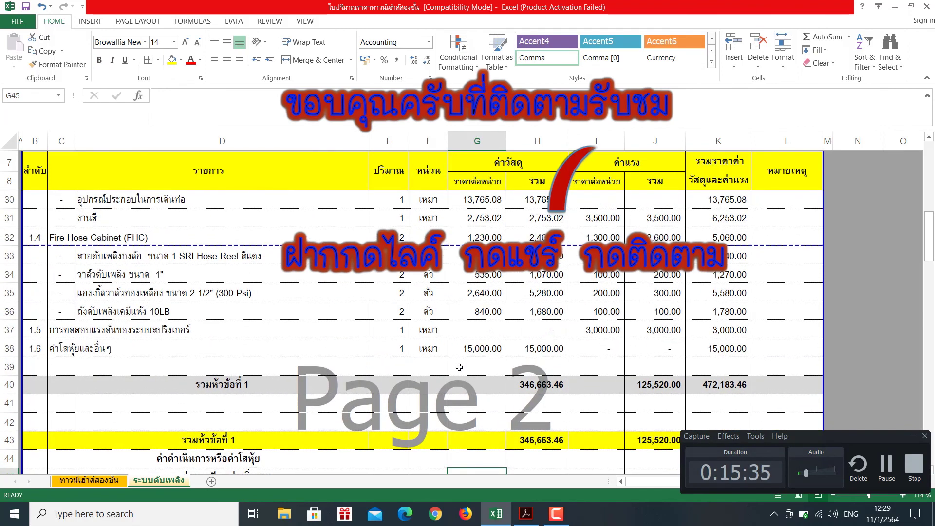
scroll(458, 360, "down", 2)
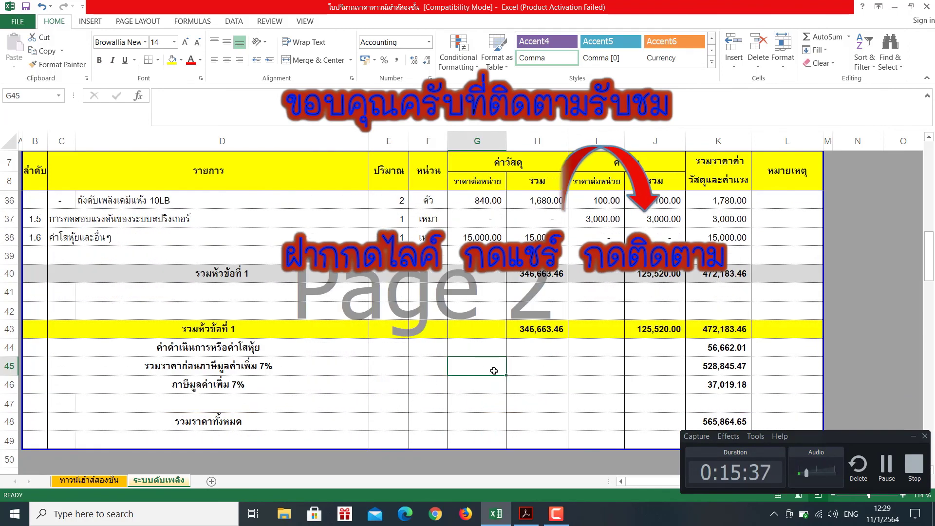